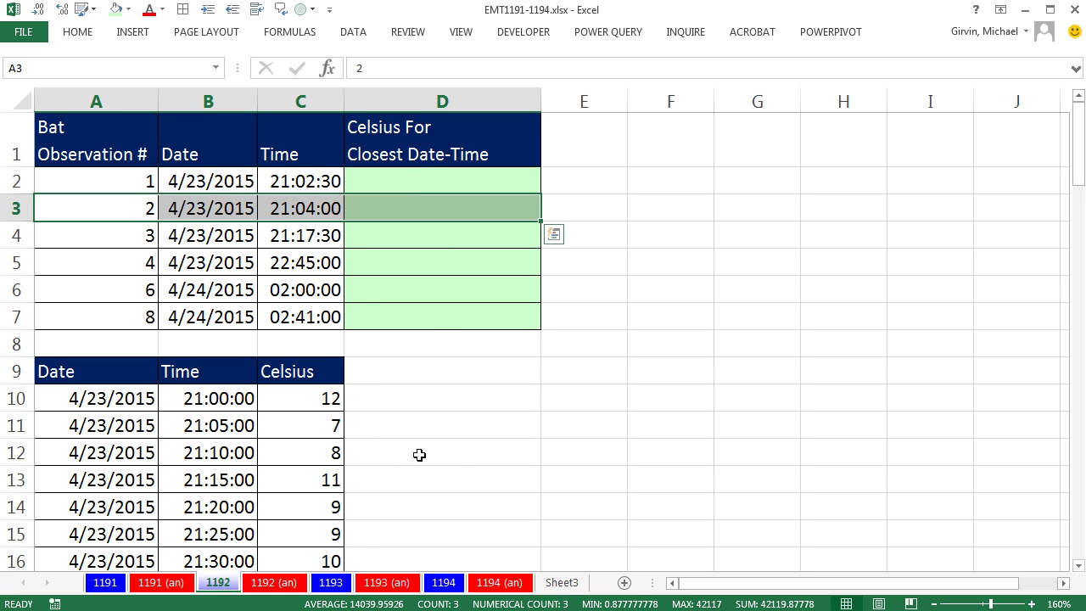
# Switch to sheet 1191 and back to 1192, then point out observation 2's date and time.
pyautogui.click(169, 586)
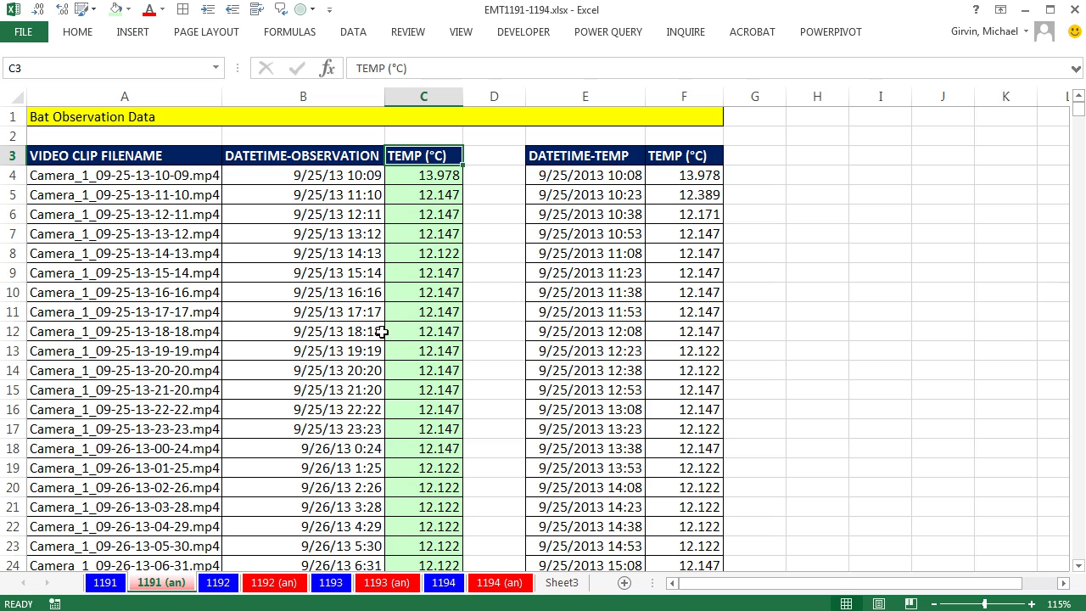
pyautogui.click(218, 583)
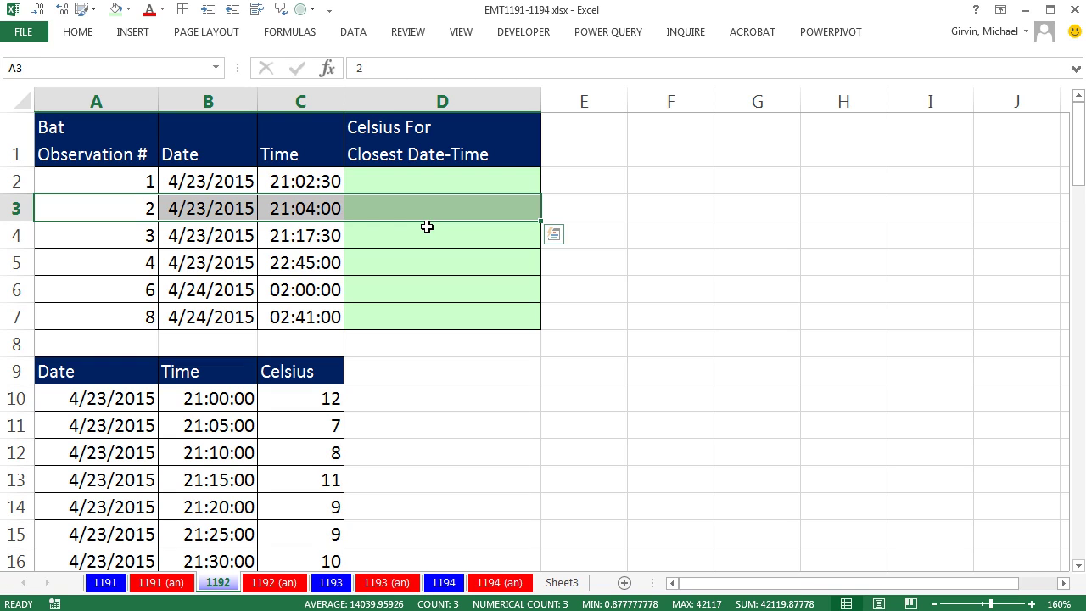
pyautogui.click(223, 209)
pyautogui.click(327, 208)
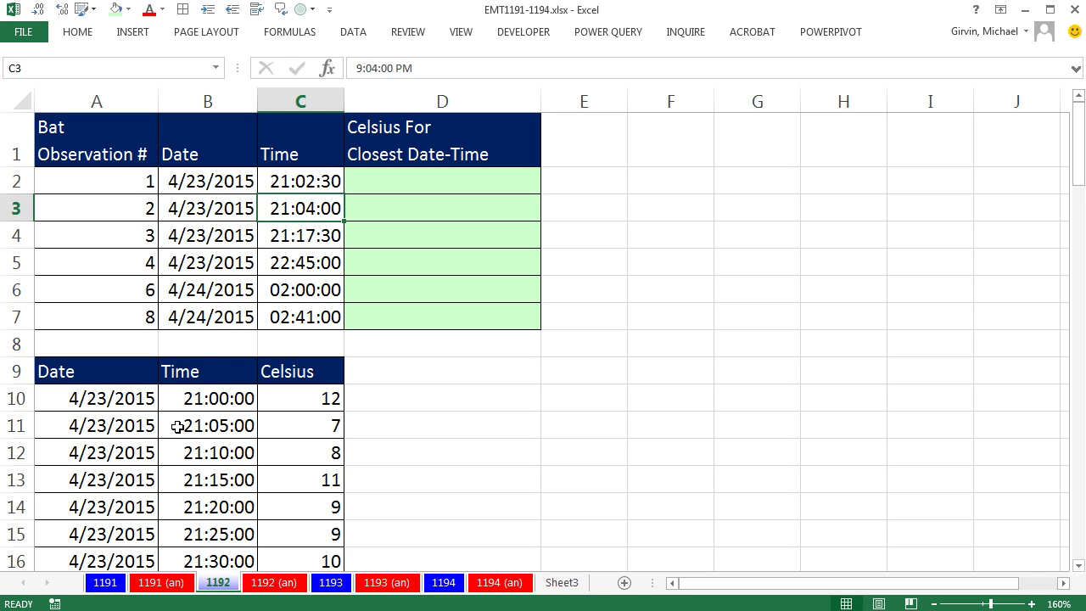
# Compare the first reading (21:00:00, 12 Celsius) with observation 2's time 21:04:00 and its empty Celsius cell.
pyautogui.click(188, 399)
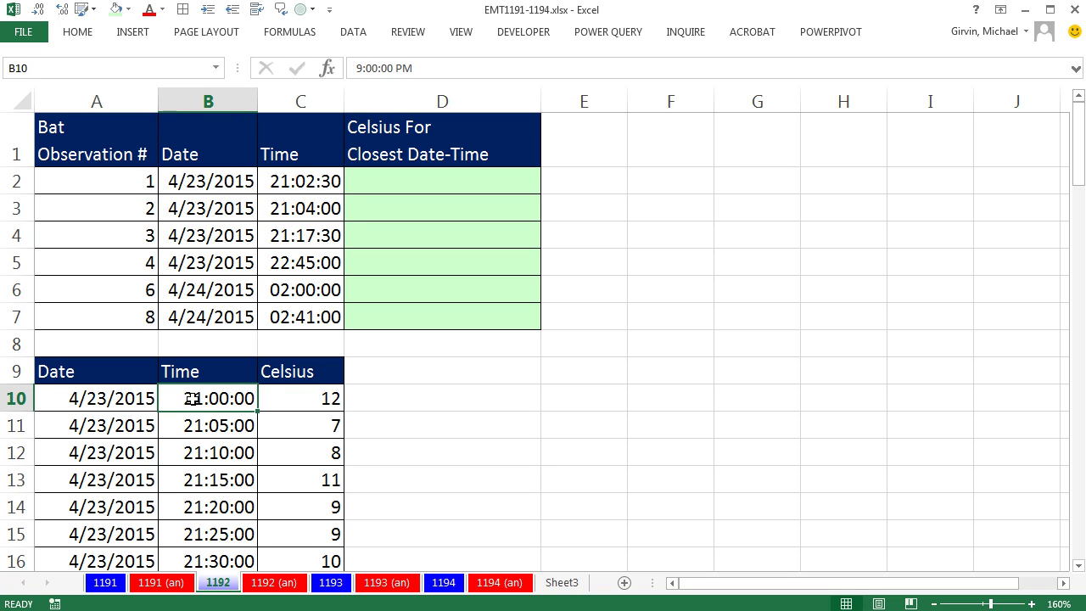
pyautogui.click(285, 404)
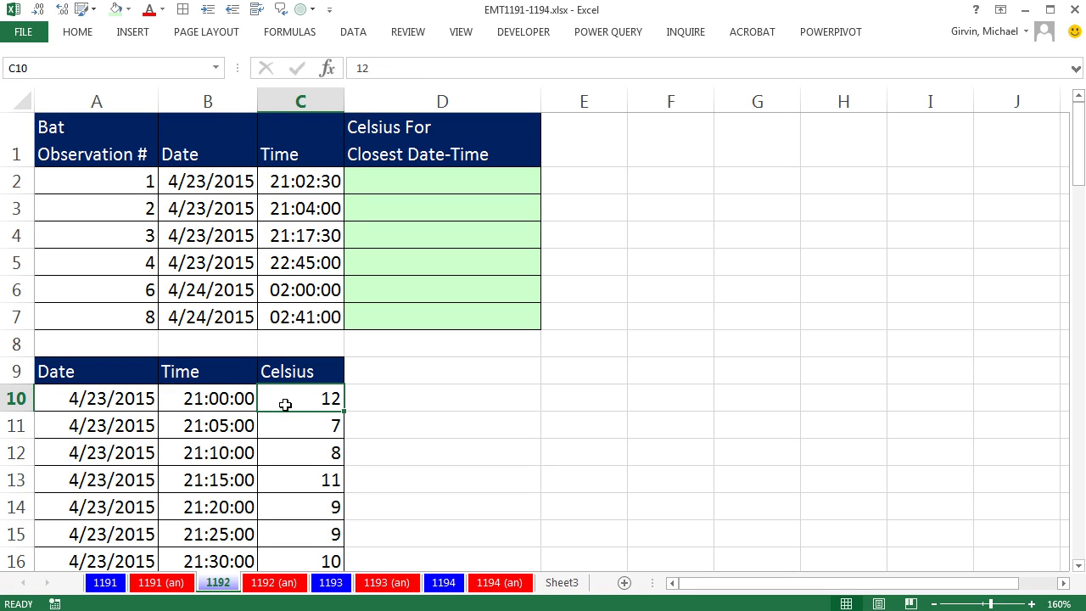
pyautogui.click(434, 207)
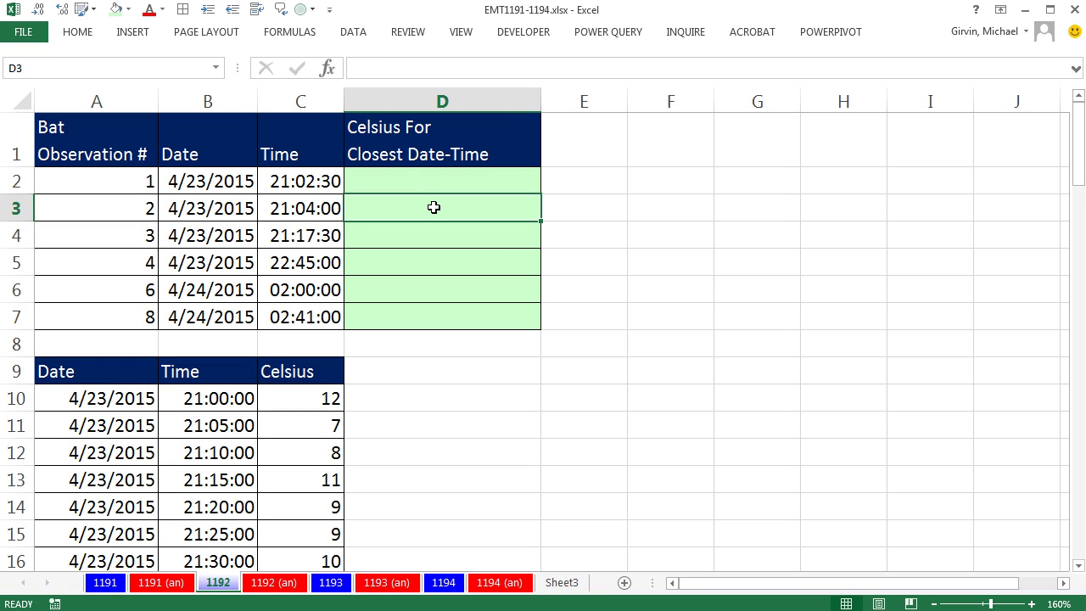
pyautogui.click(338, 212)
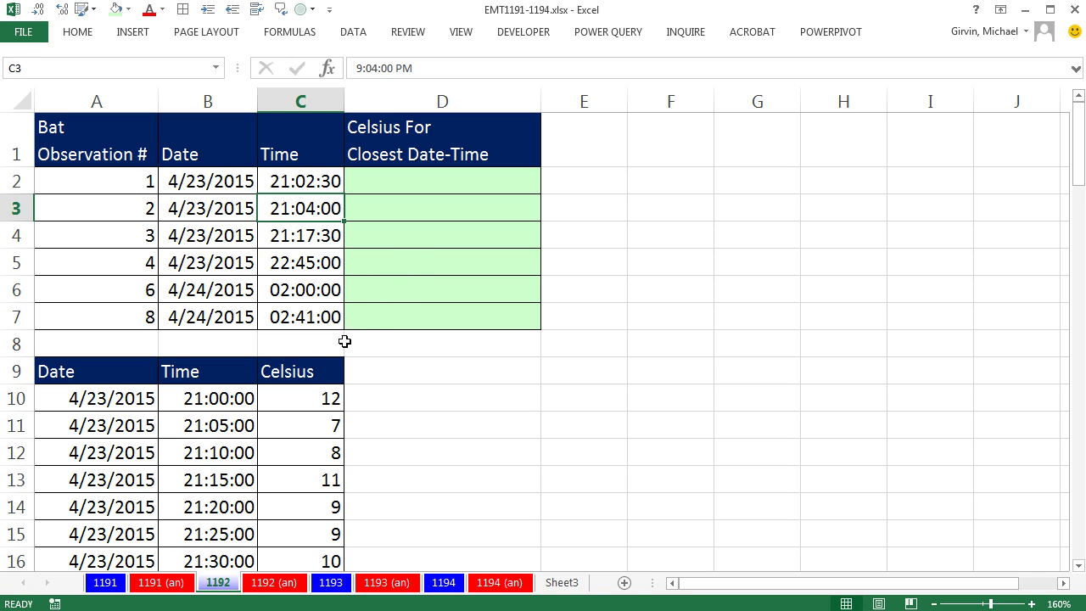
# Step through the five-minute reading times from 21:00:00 to 21:20:00.
pyautogui.click(217, 398)
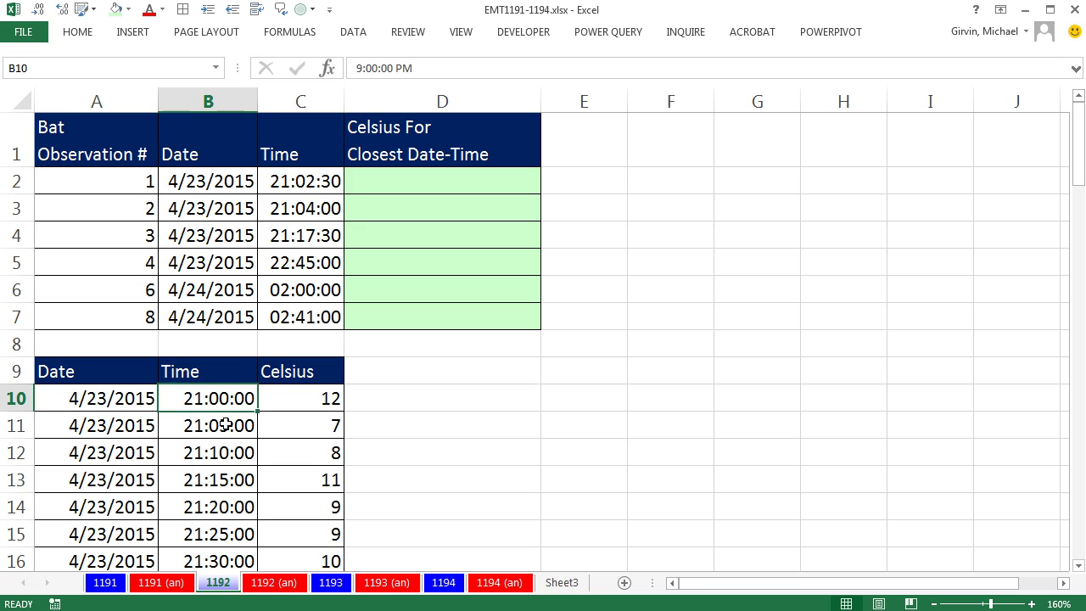
pyautogui.click(225, 425)
pyautogui.click(226, 452)
pyautogui.click(229, 480)
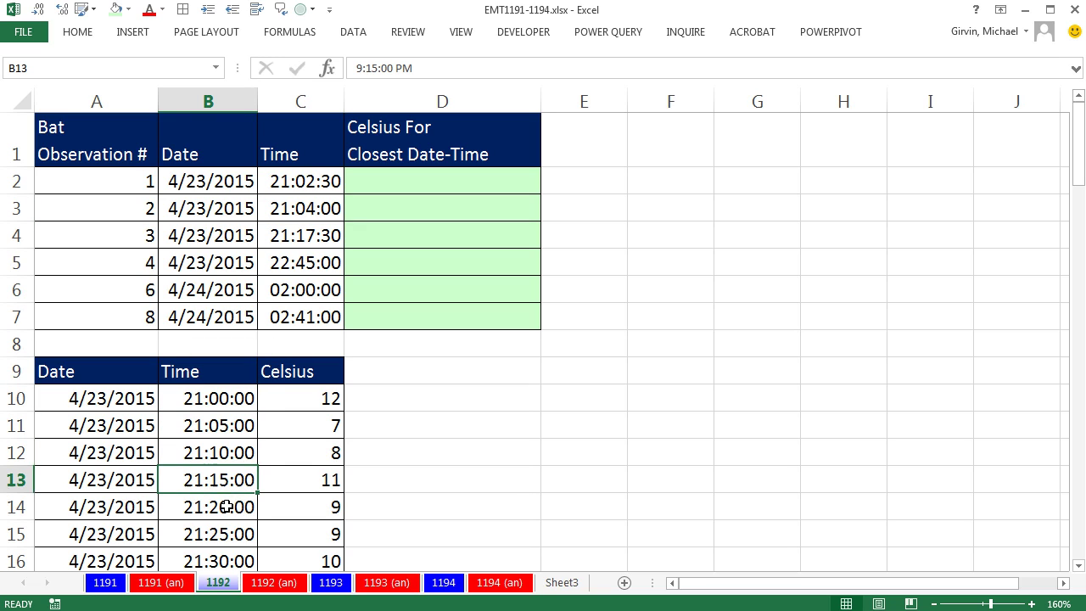
pyautogui.click(227, 507)
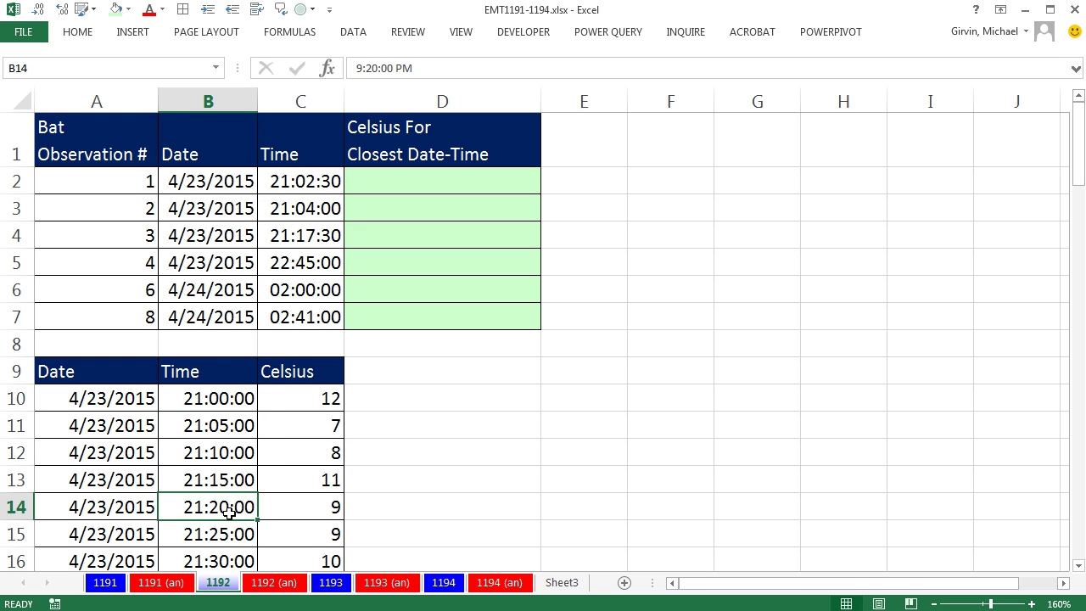
# In E2, begin the test formula =MROUND(B2+C2 adding observation 1's date and time.
pyautogui.click(607, 182)
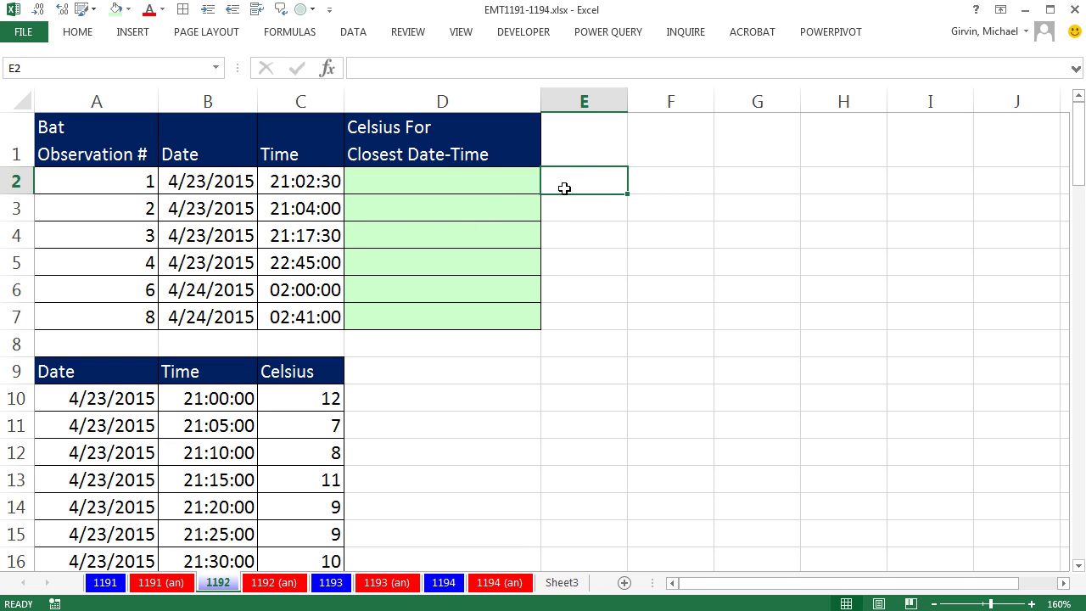
pyautogui.write('=roun')
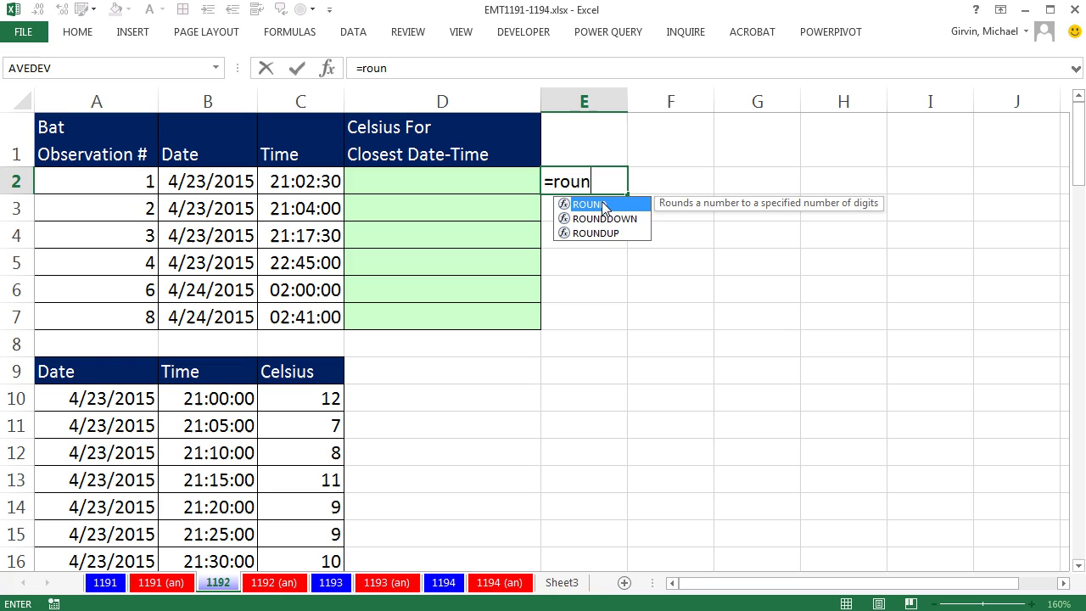
pyautogui.press('BackSpace')
pyautogui.press('BackSpace')
pyautogui.press('BackSpace')
pyautogui.press('BackSpace')
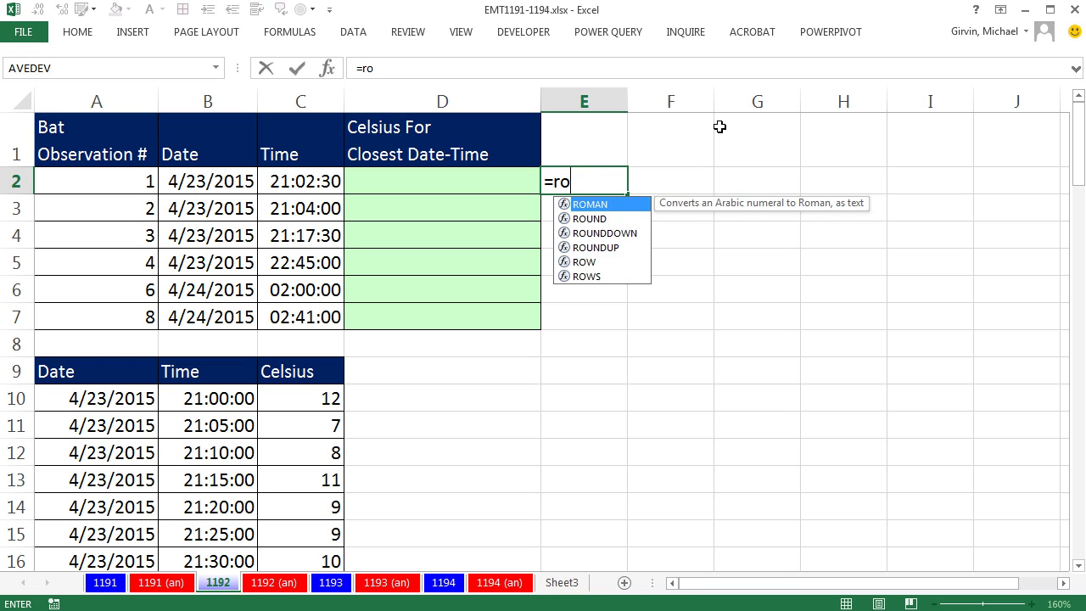
pyautogui.write('mroun')
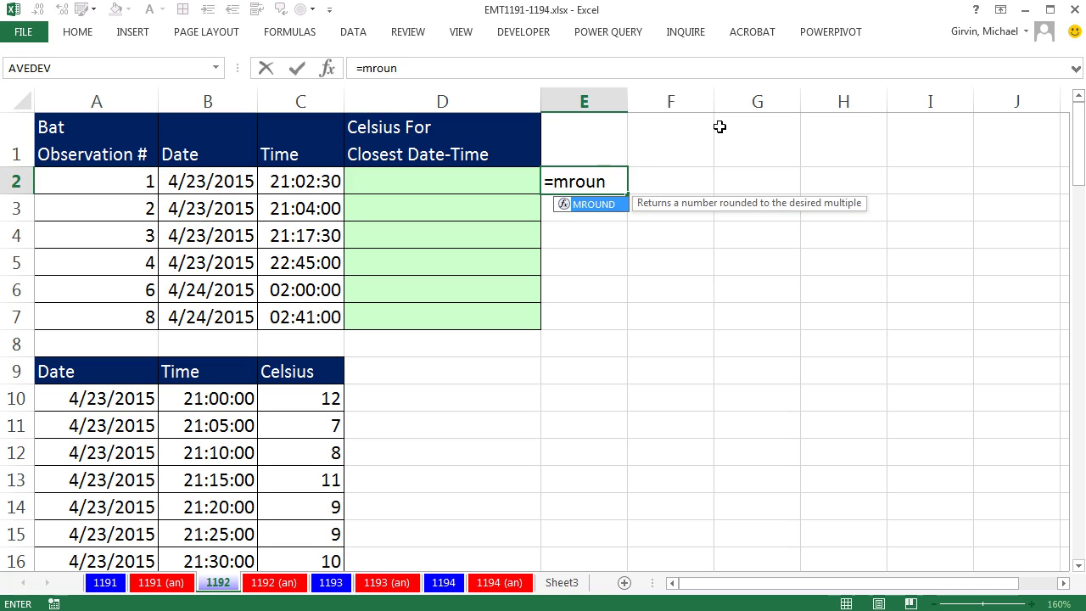
pyautogui.press('Tab')
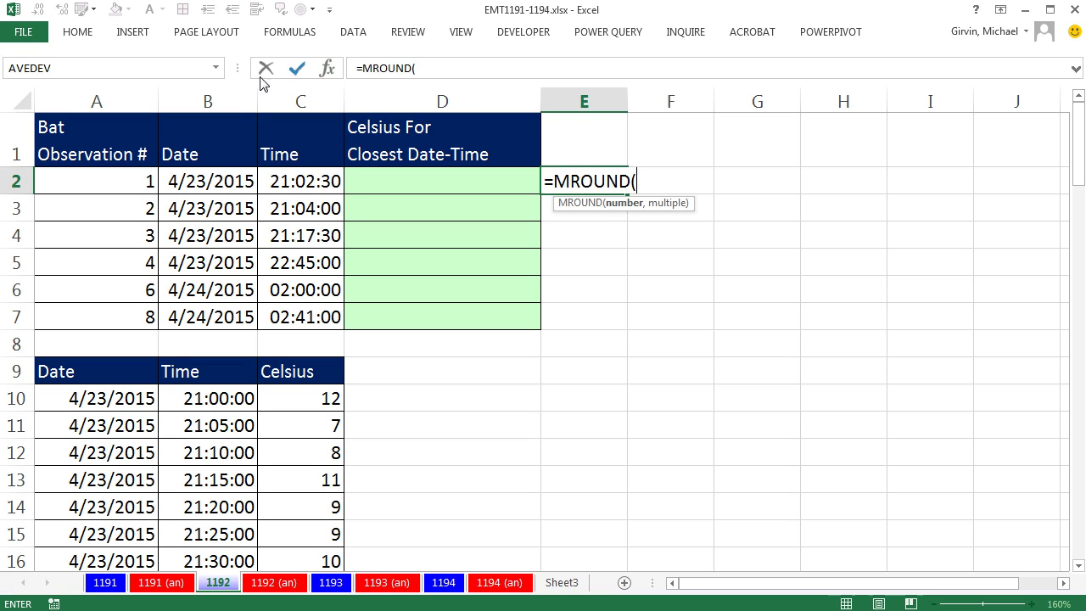
pyautogui.click(191, 184)
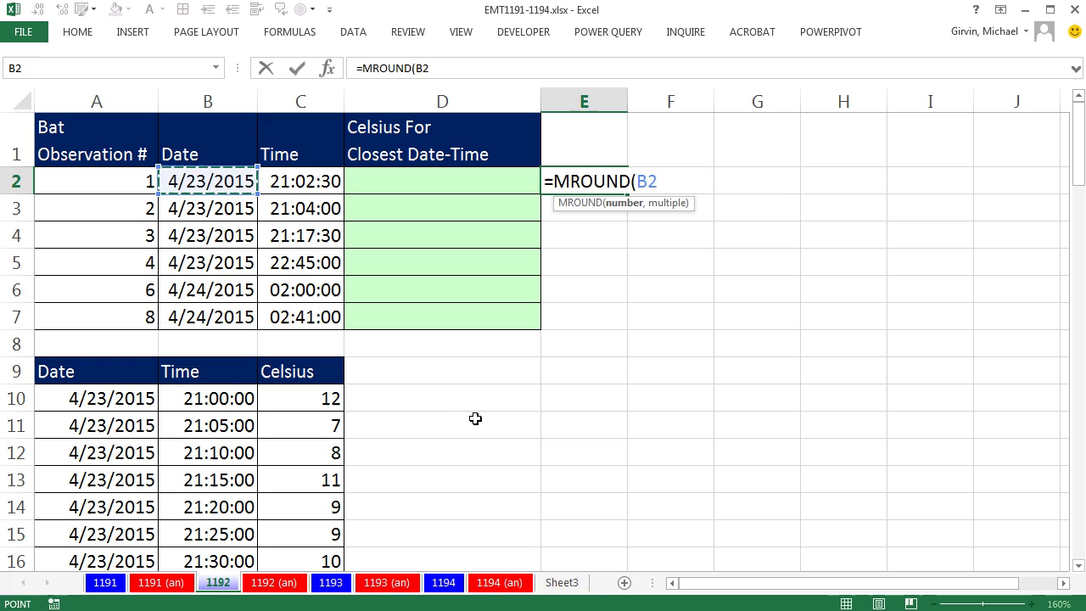
pyautogui.write('+')
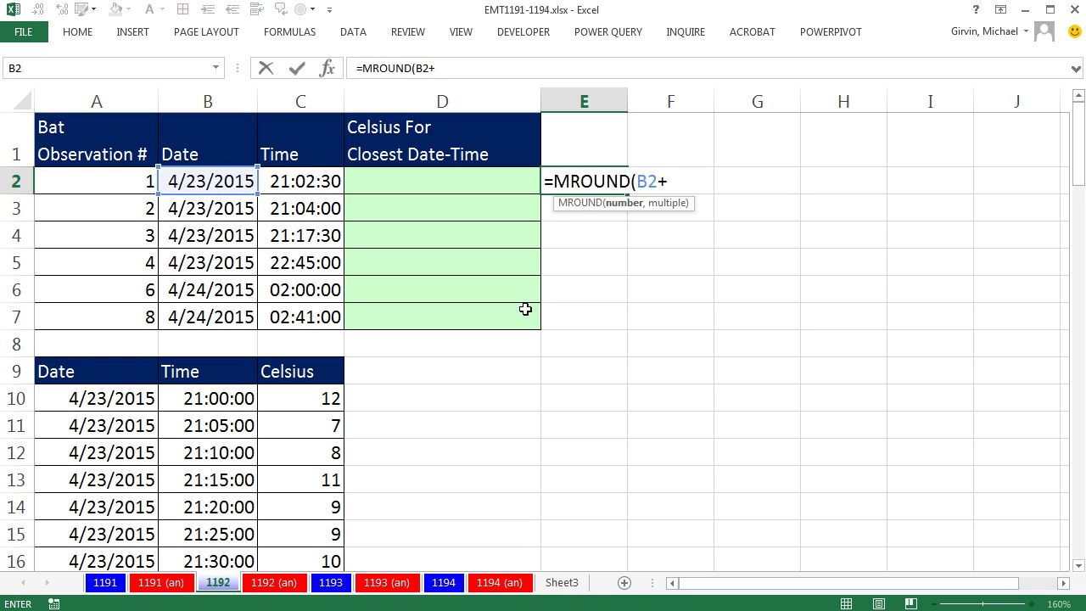
pyautogui.click(289, 185)
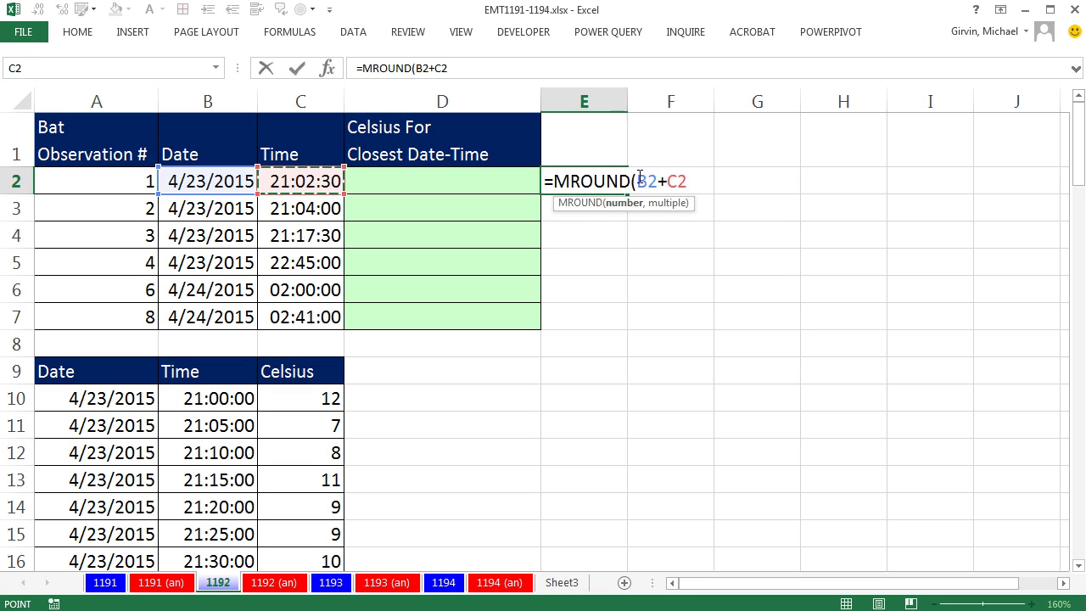
pyautogui.moveTo(638, 180); pyautogui.dragTo(692, 179)
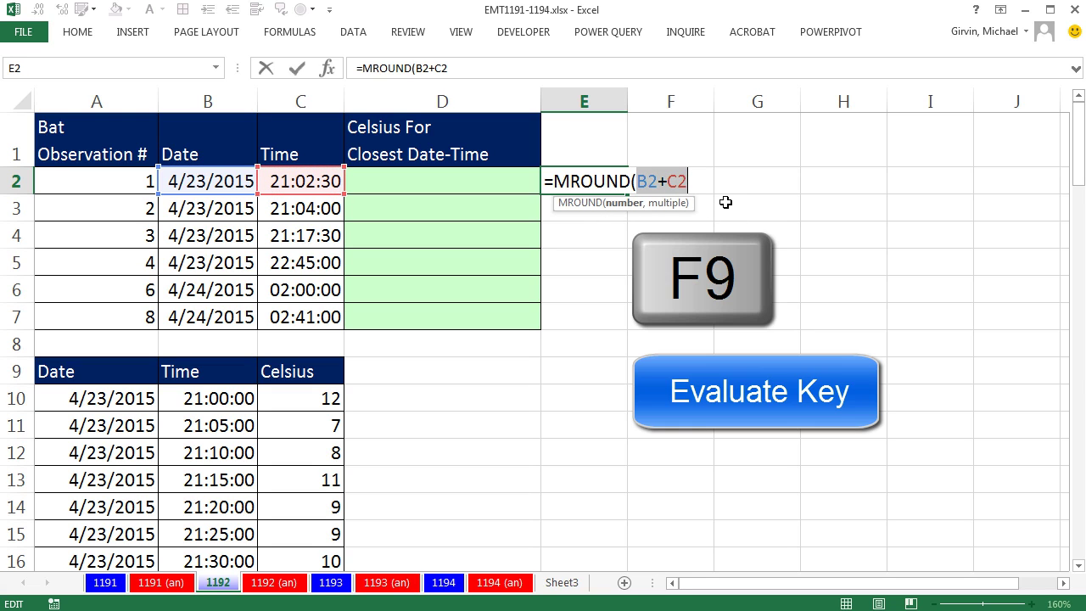
pyautogui.press('F9')
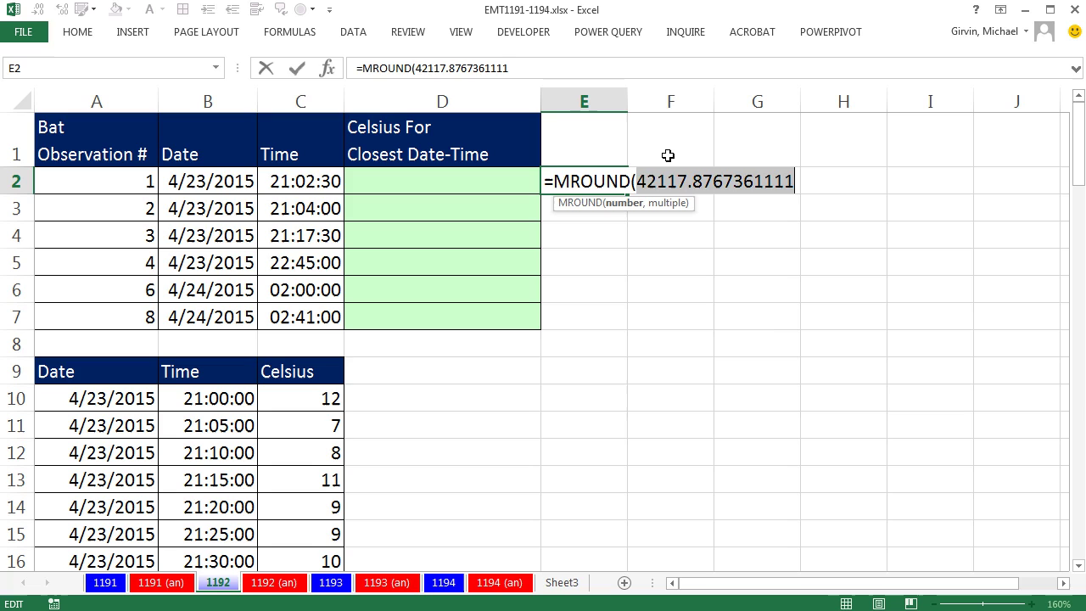
pyautogui.hotkey('ctrl', 'z')
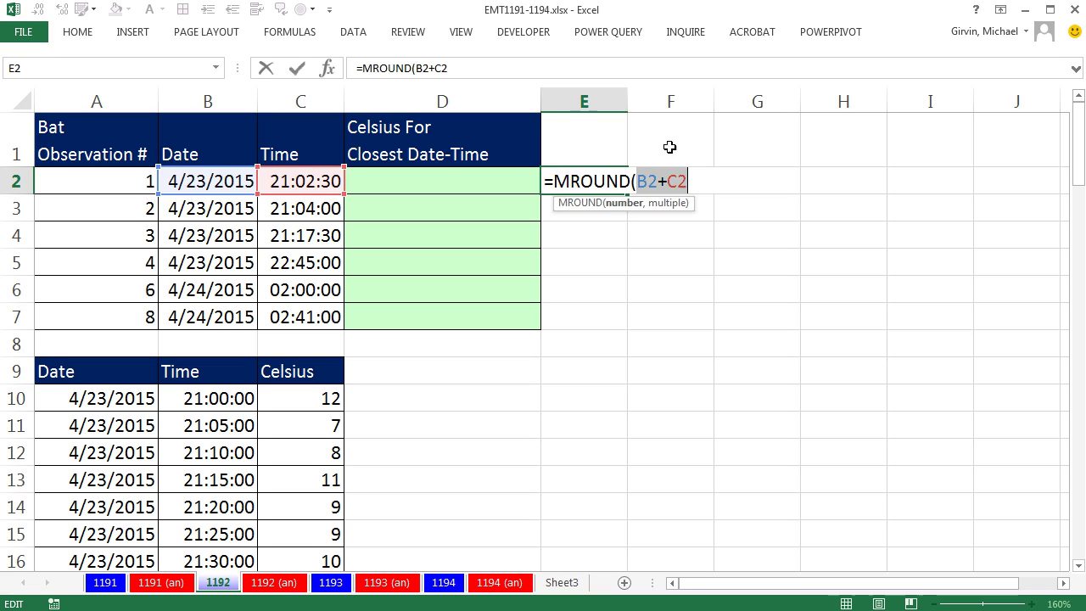
pyautogui.click(697, 180)
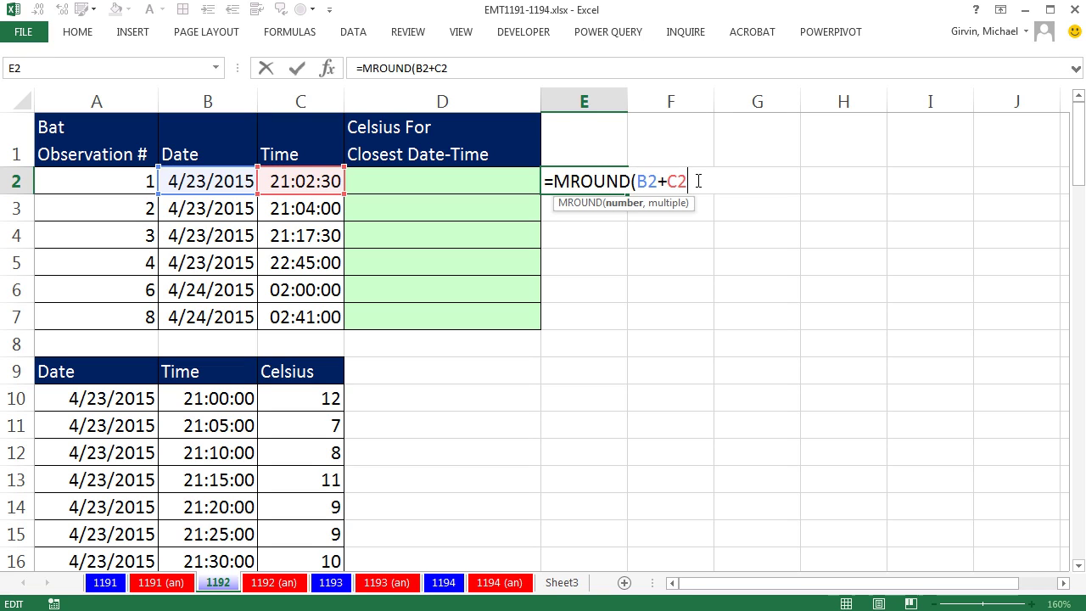
# Finish E2 as =MROUND(B2+C2,"00:05"), fill it down to E7, and widen column E.
pyautogui.write(',5/1440')
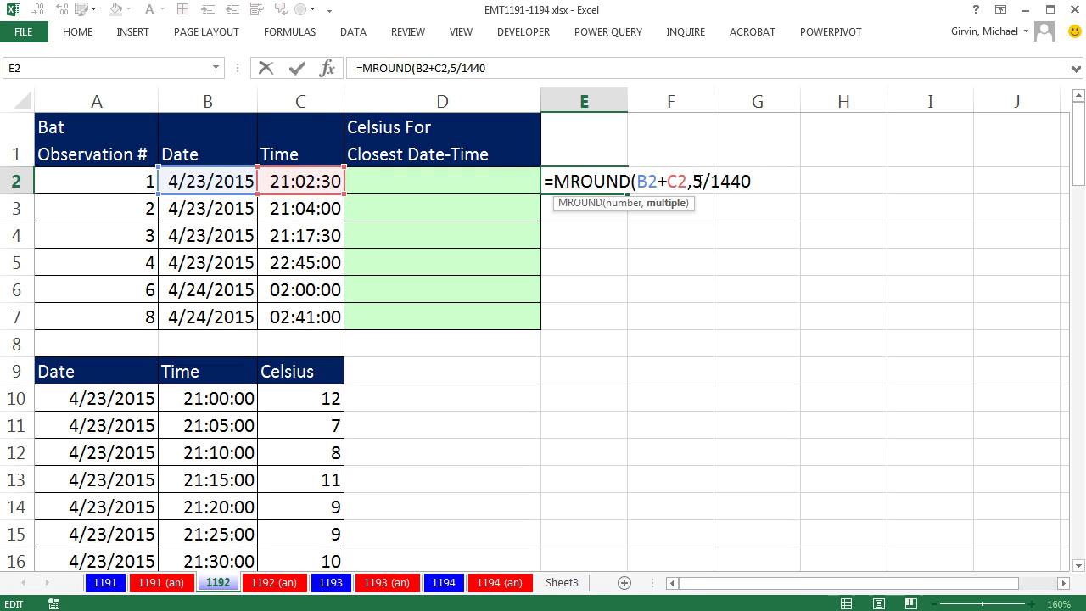
pyautogui.moveTo(694, 182); pyautogui.dragTo(784, 182)
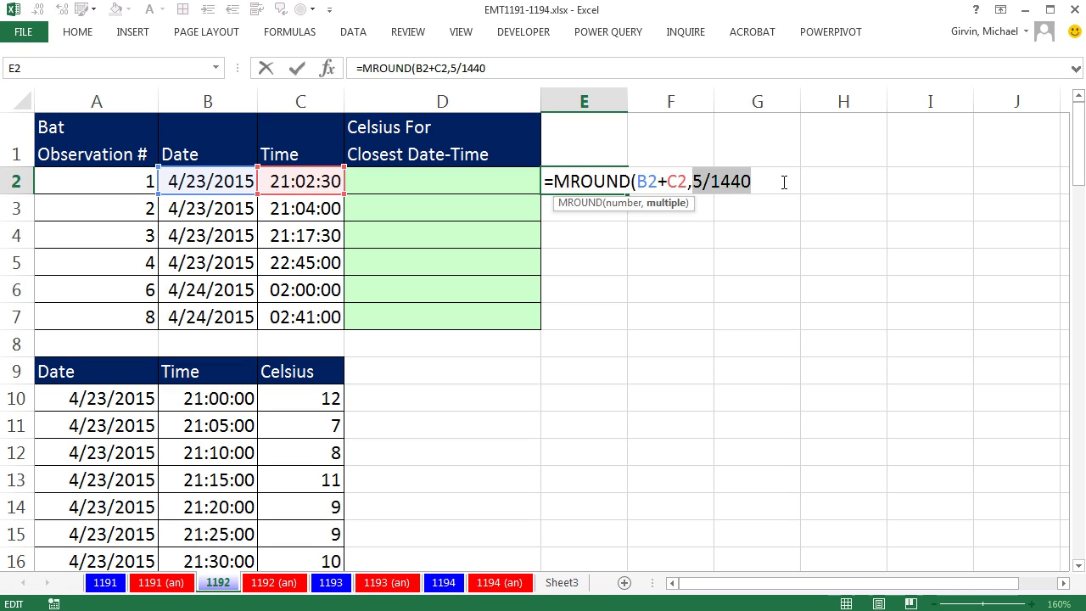
pyautogui.write('"')
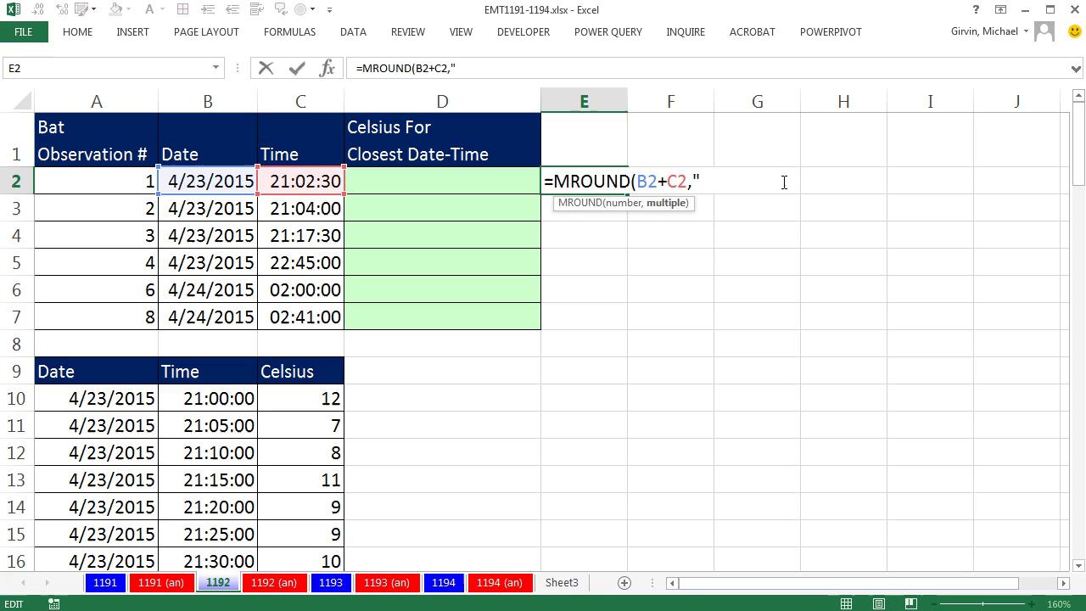
pyautogui.write('00:')
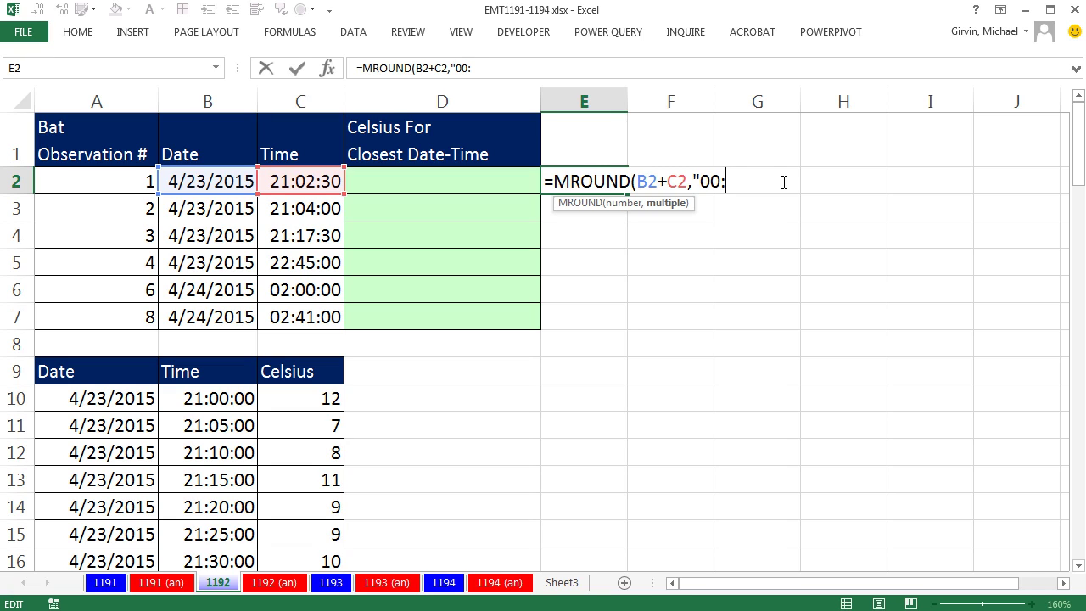
pyautogui.write('05')
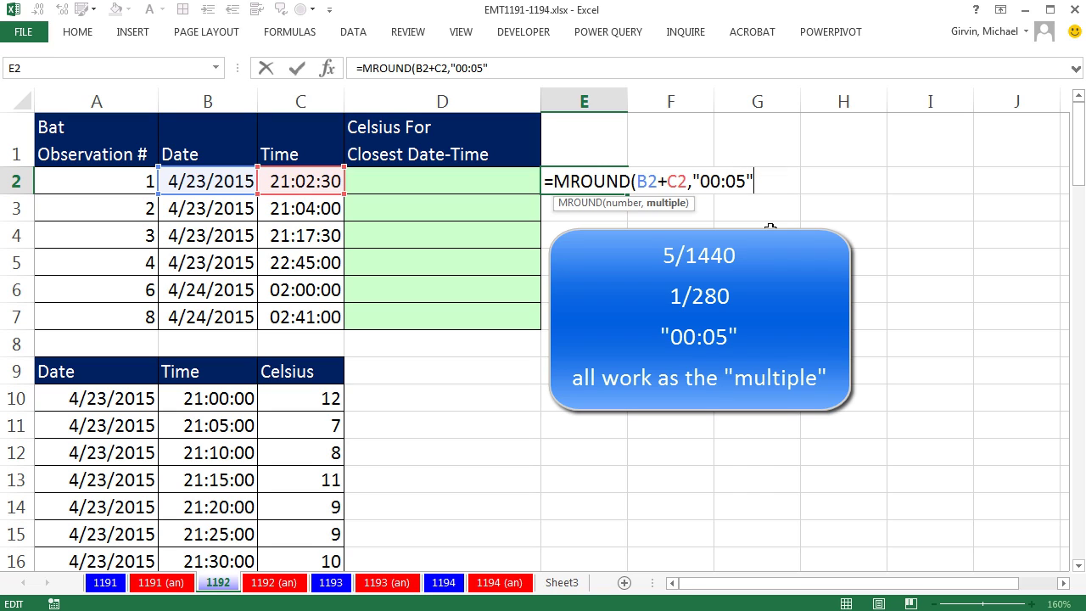
pyautogui.write(')')
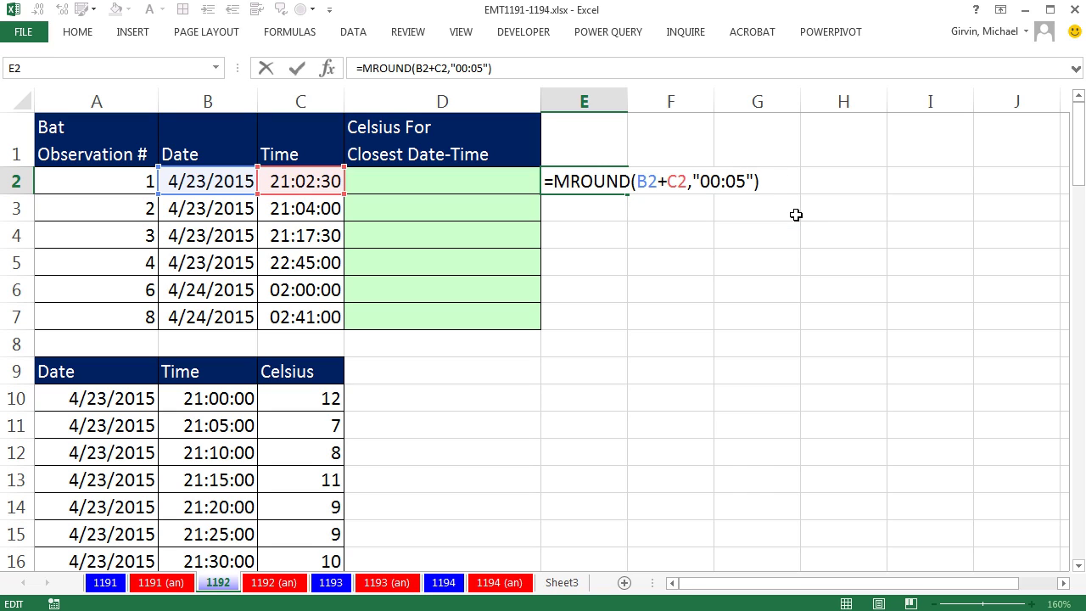
pyautogui.hotkey('ctrl', 'Return')
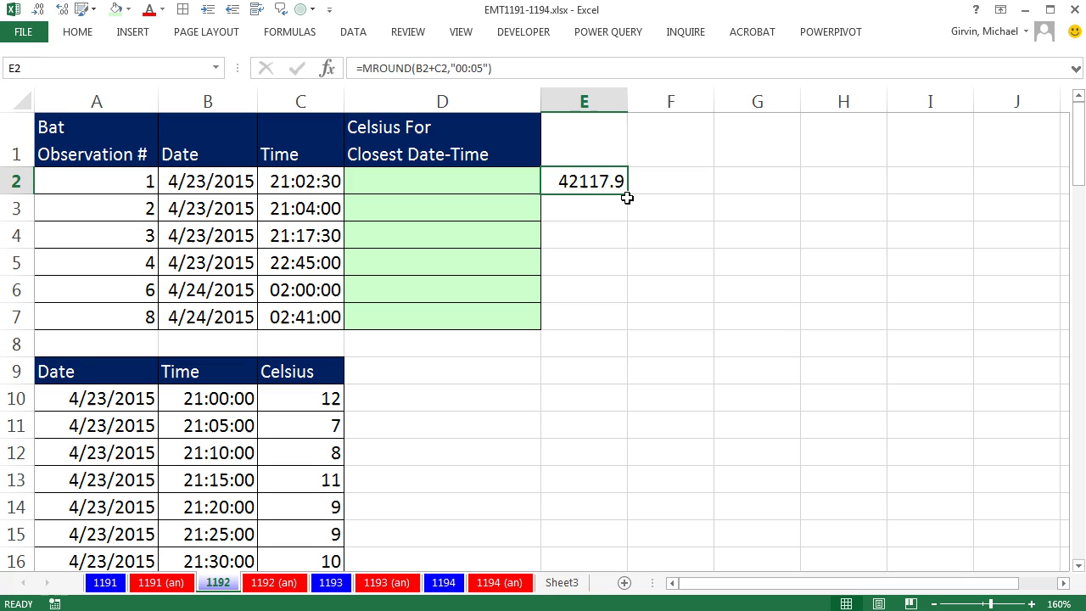
pyautogui.moveTo(628, 196); pyautogui.dragTo(629, 329)
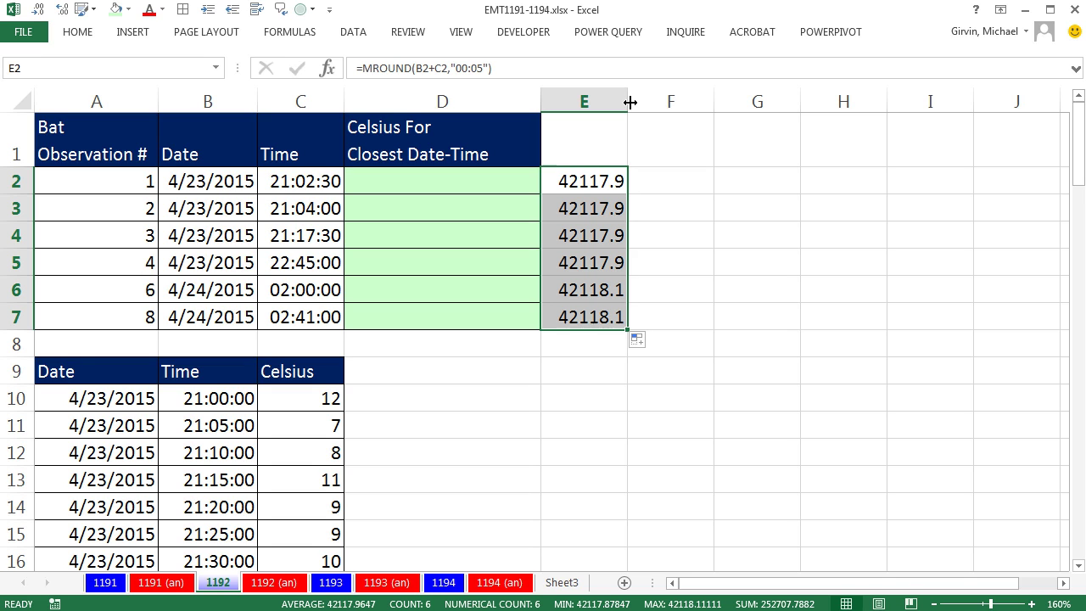
pyautogui.moveTo(630, 101); pyautogui.dragTo(676, 102)
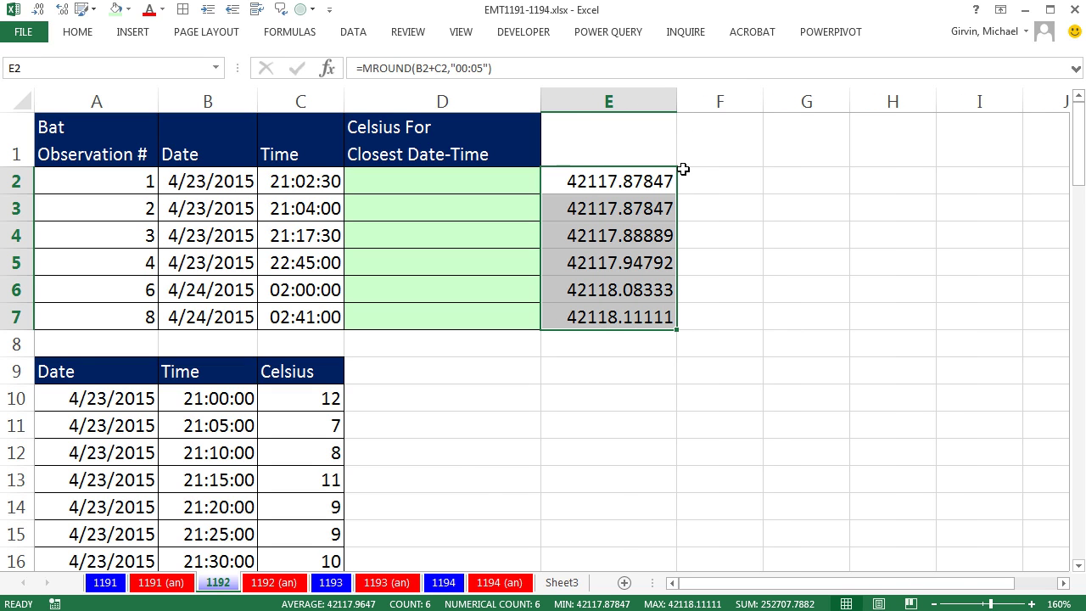
# Give E2:E7 the custom format mm/dd/yyy, hh:mm and widen column E to fit.
pyautogui.hotkey('ctrl', '1')
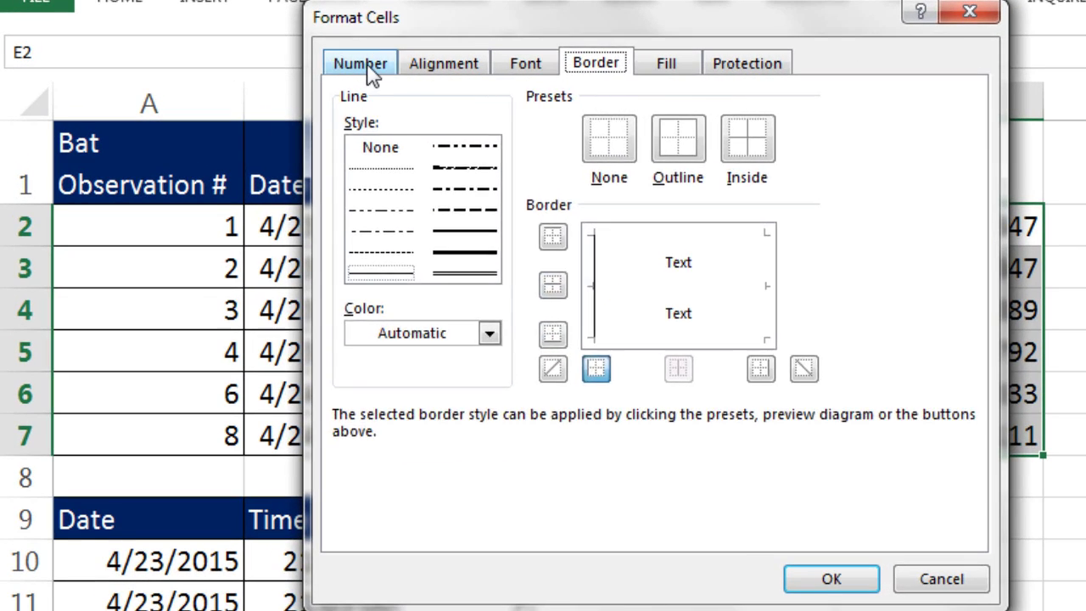
pyautogui.click(370, 67)
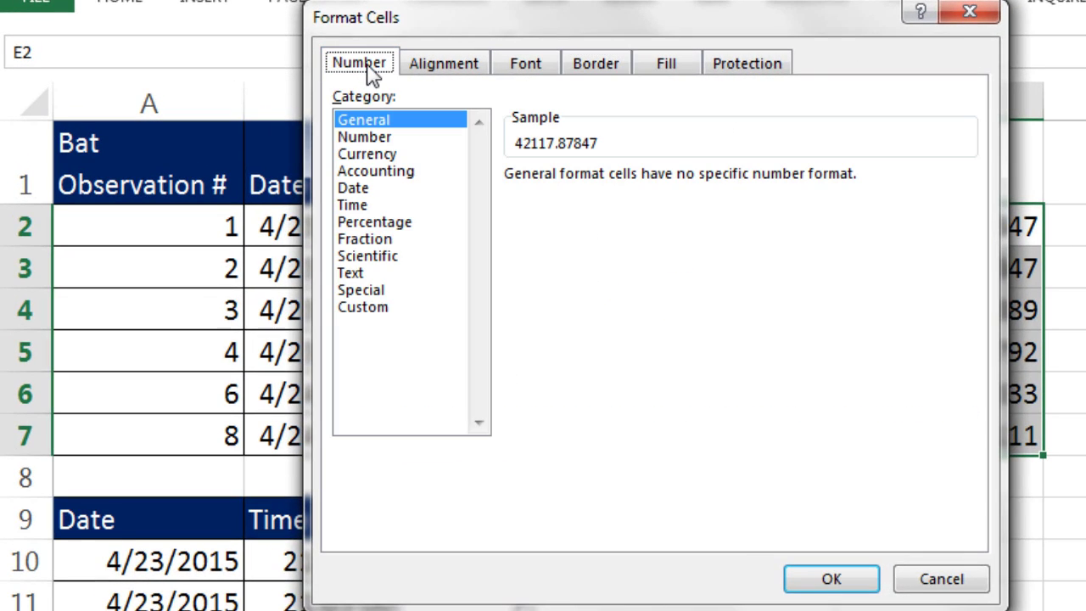
pyautogui.click(366, 307)
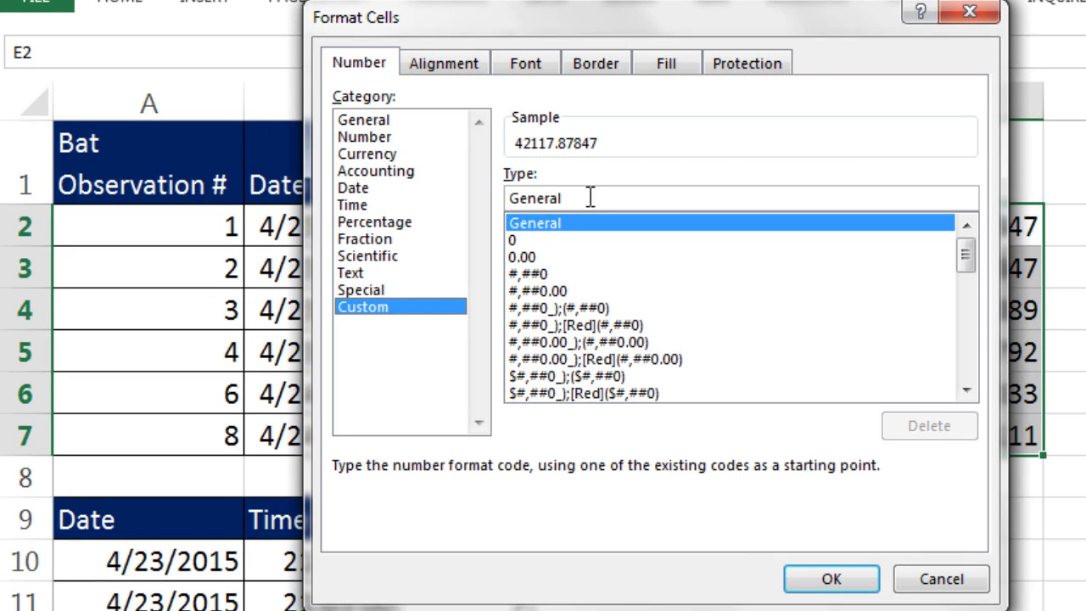
pyautogui.moveTo(589, 198); pyautogui.dragTo(509, 198)
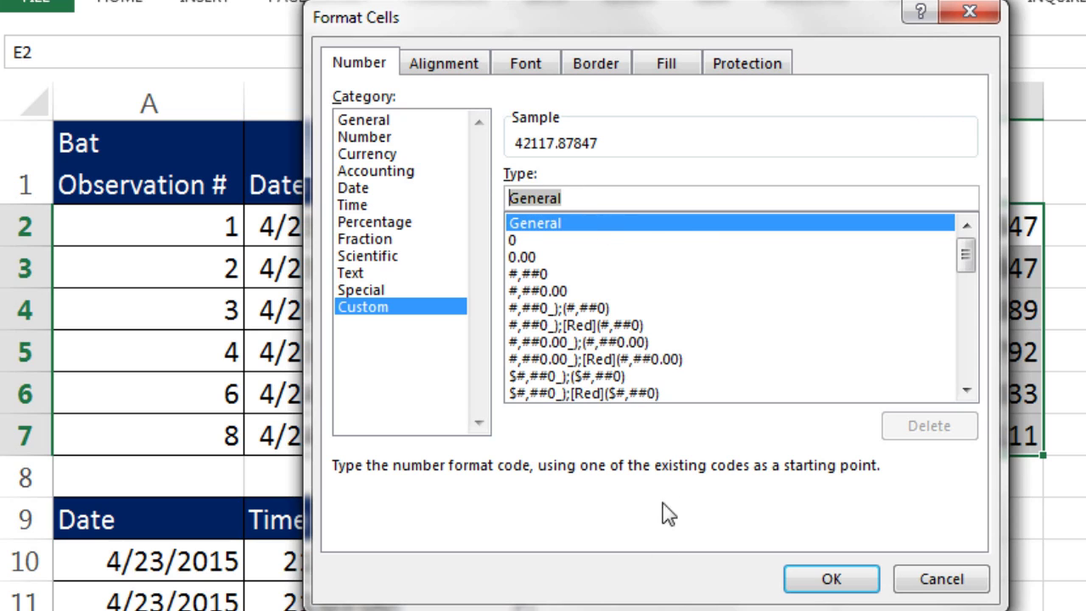
pyautogui.write('mm')
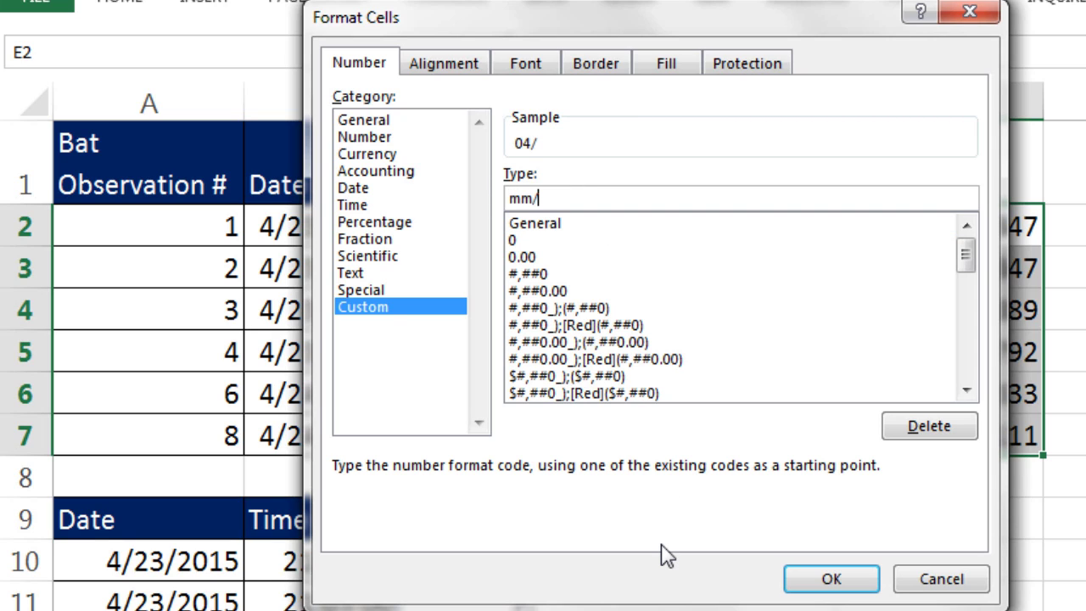
pyautogui.write('/dd/')
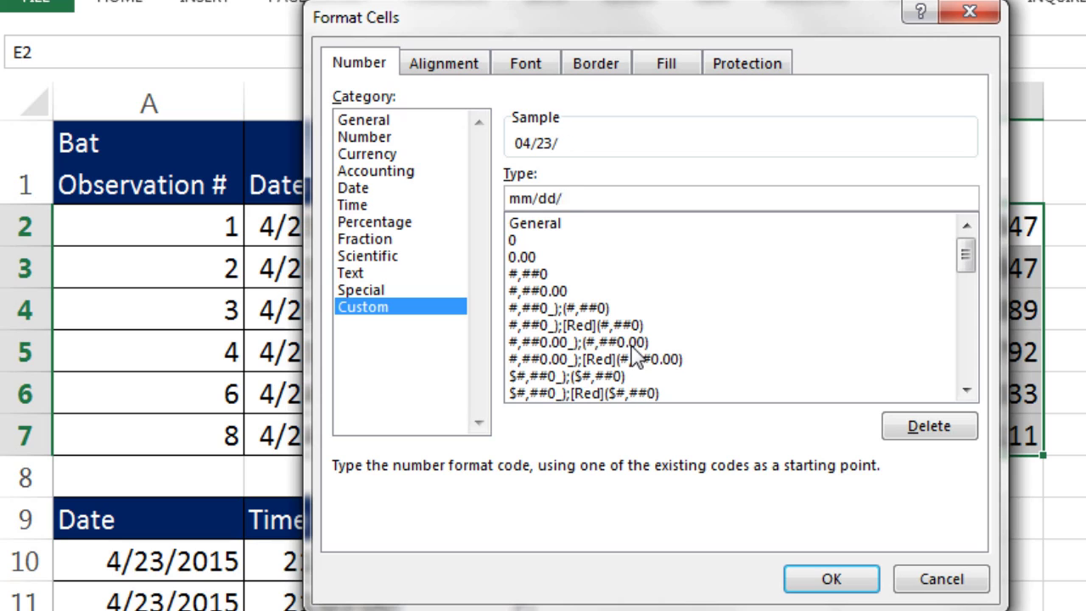
pyautogui.write('yyy, hh')
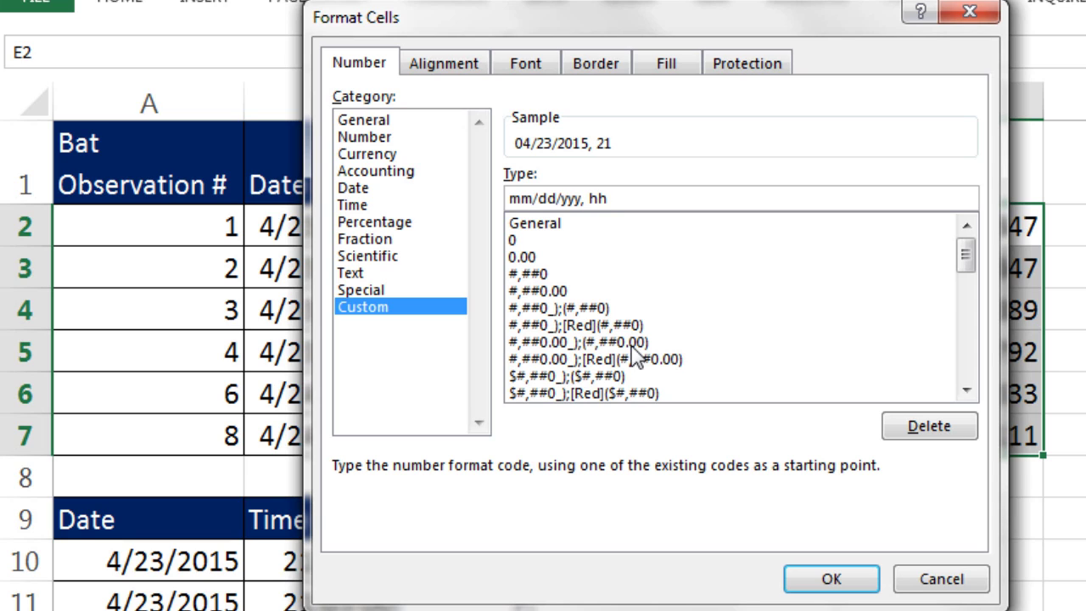
pyautogui.write(':mm')
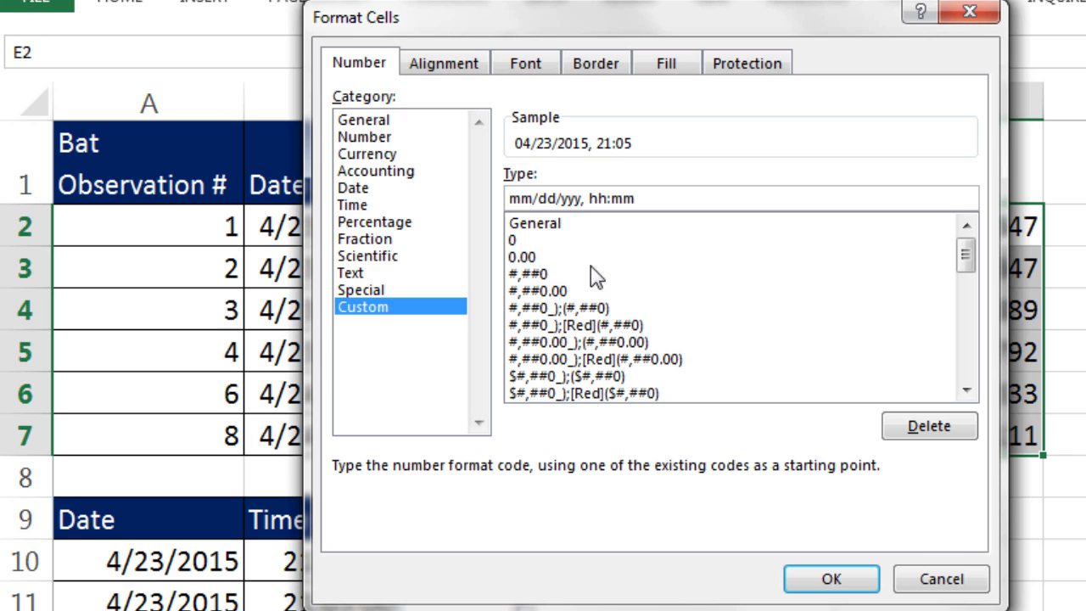
pyautogui.click(851, 585)
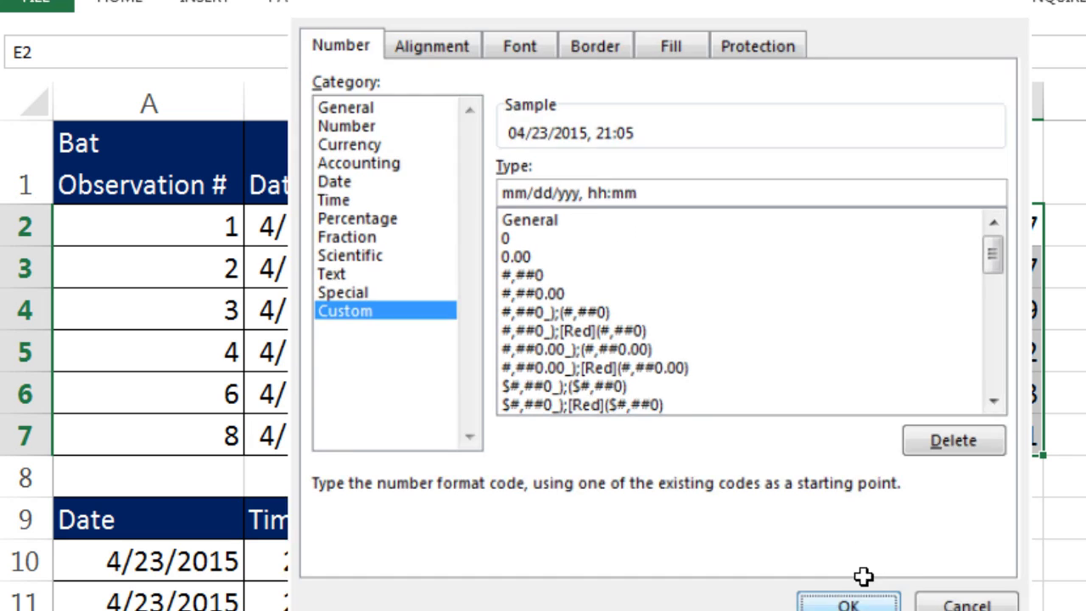
pyautogui.moveTo(1044, 102); pyautogui.dragTo(1085, 105)
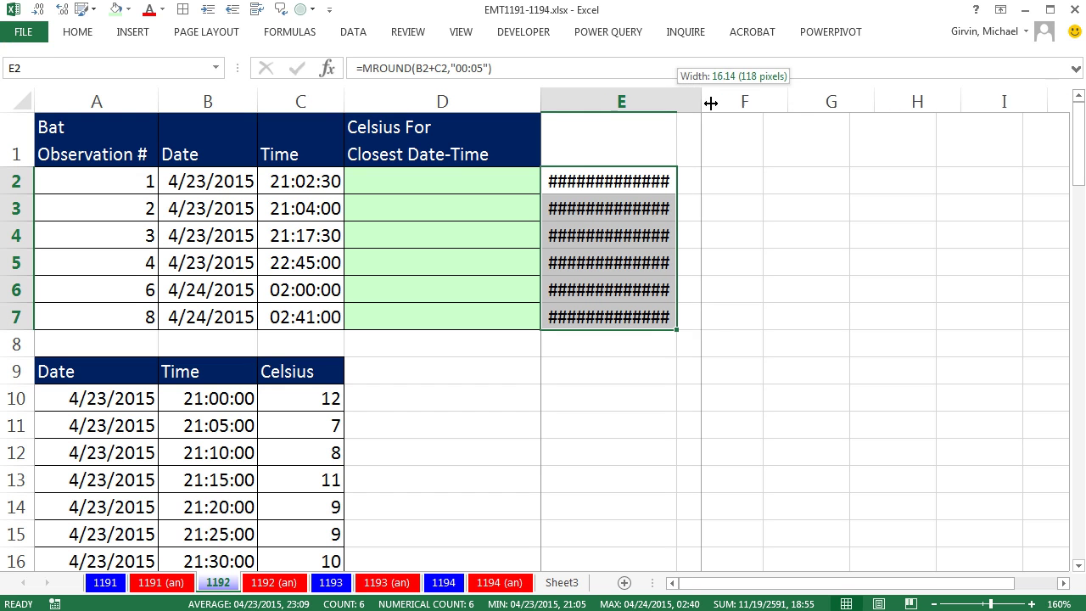
pyautogui.moveTo(717, 104); pyautogui.dragTo(722, 104)
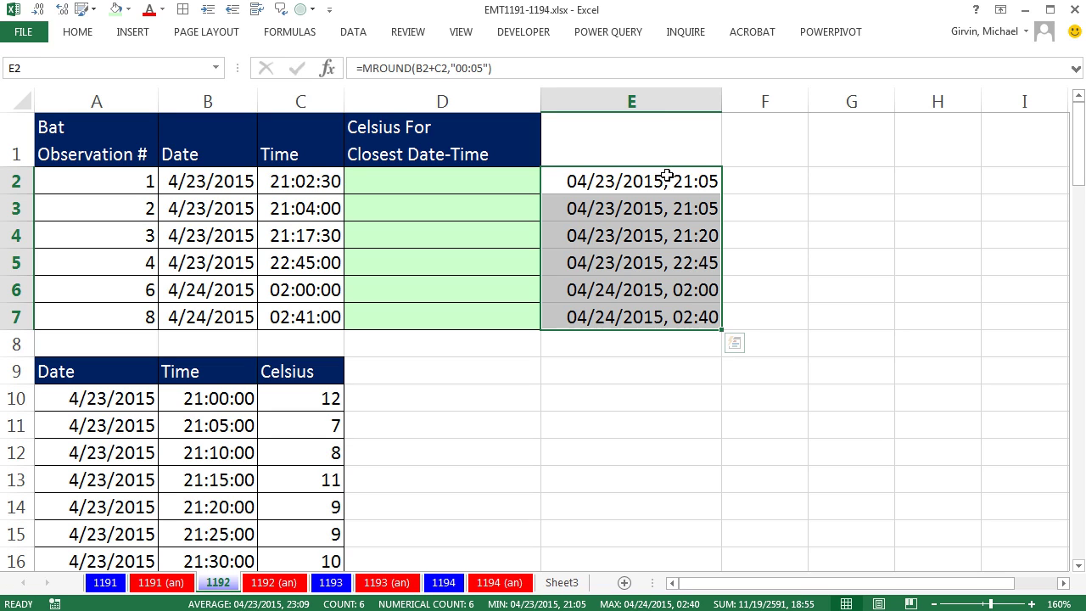
pyautogui.click(480, 181)
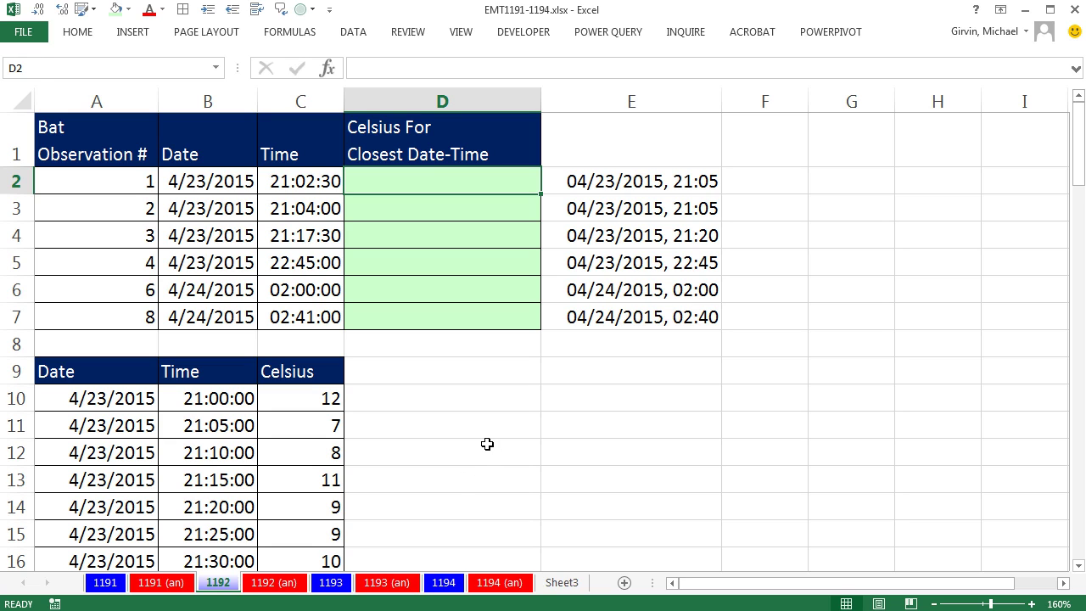
pyautogui.write('=vl')
pyautogui.press('Tab')
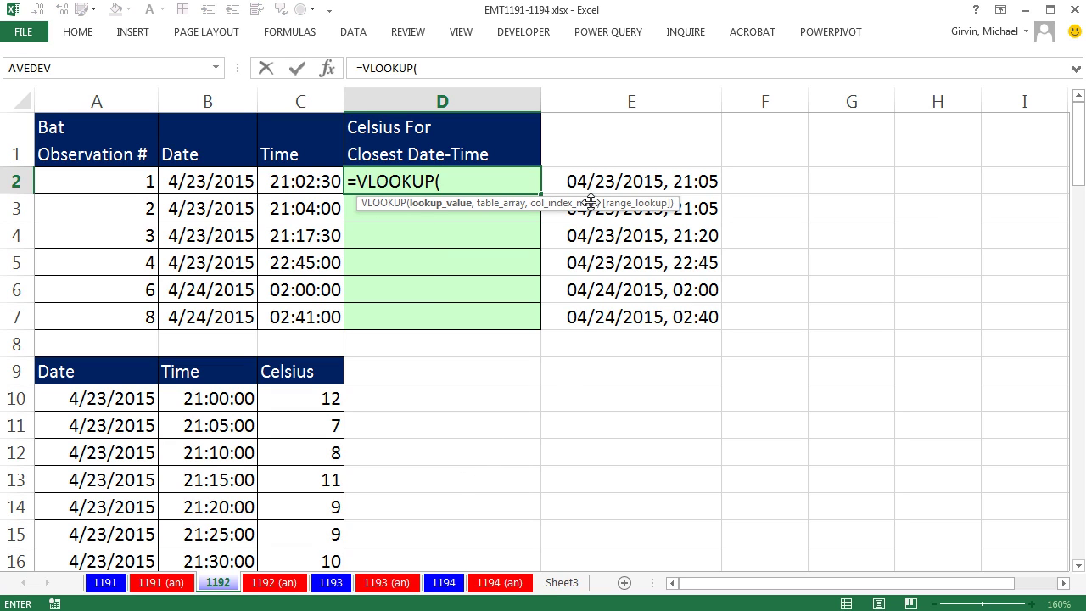
pyautogui.click(590, 183)
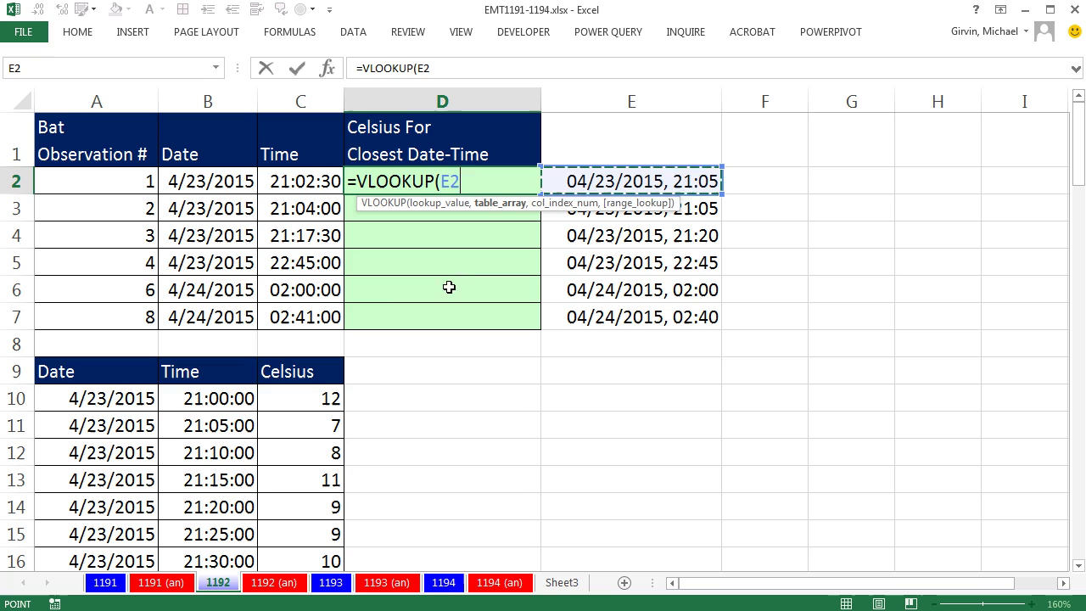
pyautogui.write(',')
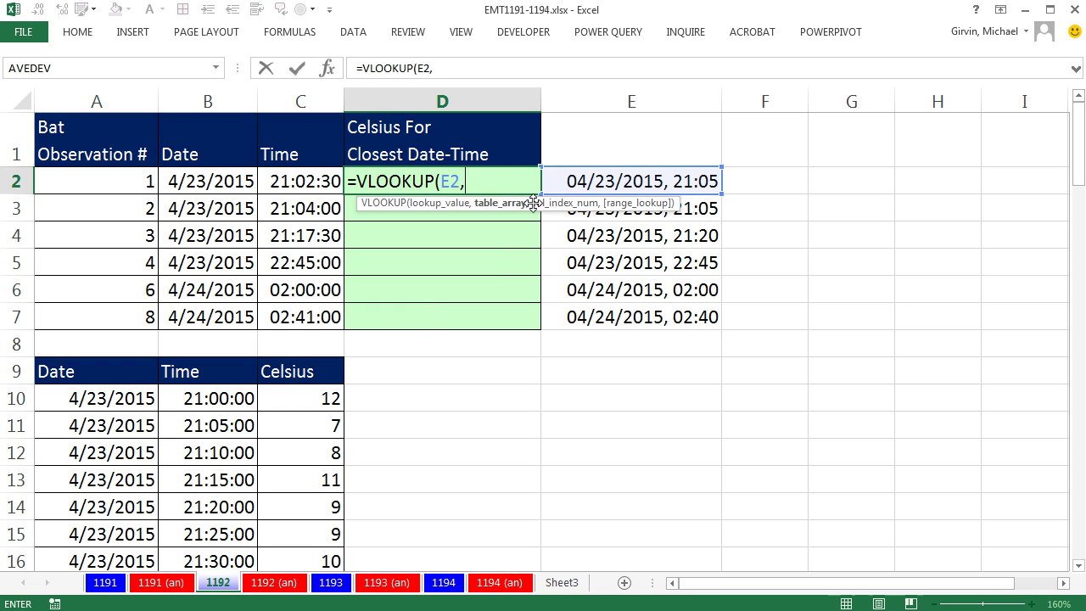
pyautogui.press('Escape')
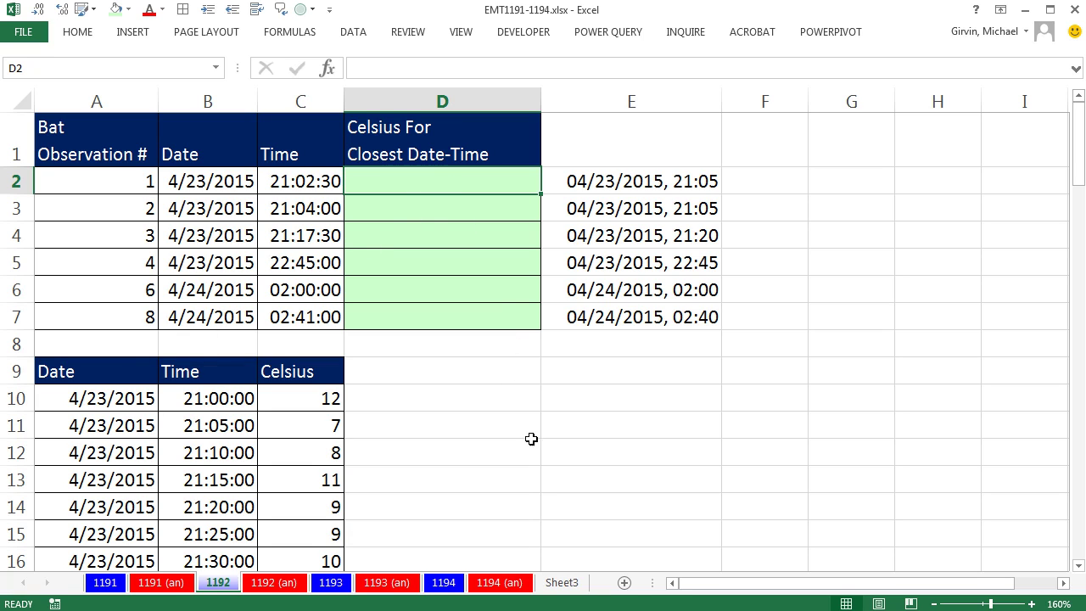
# In D2, start =LOOKUP( from the loo suggestion and remove the stray placeholder commas.
pyautogui.write('=')
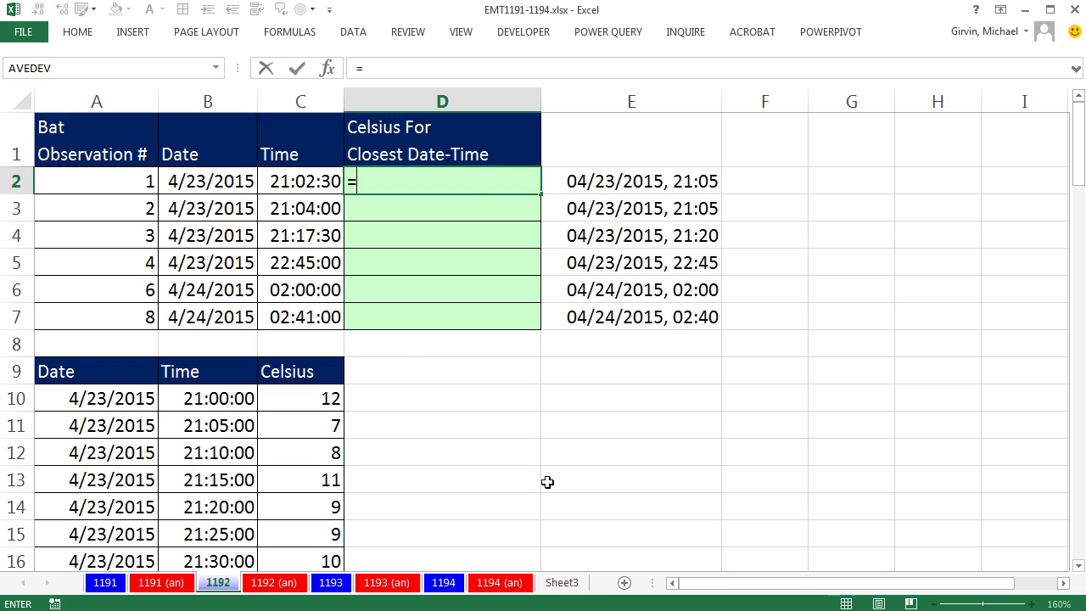
pyautogui.write('loo')
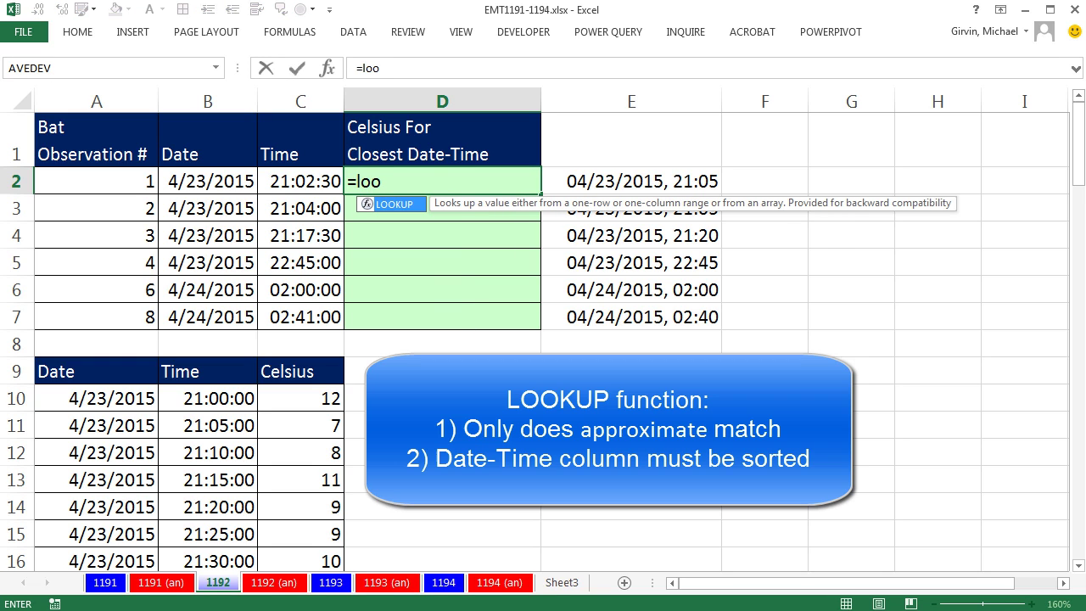
pyautogui.press('Tab')
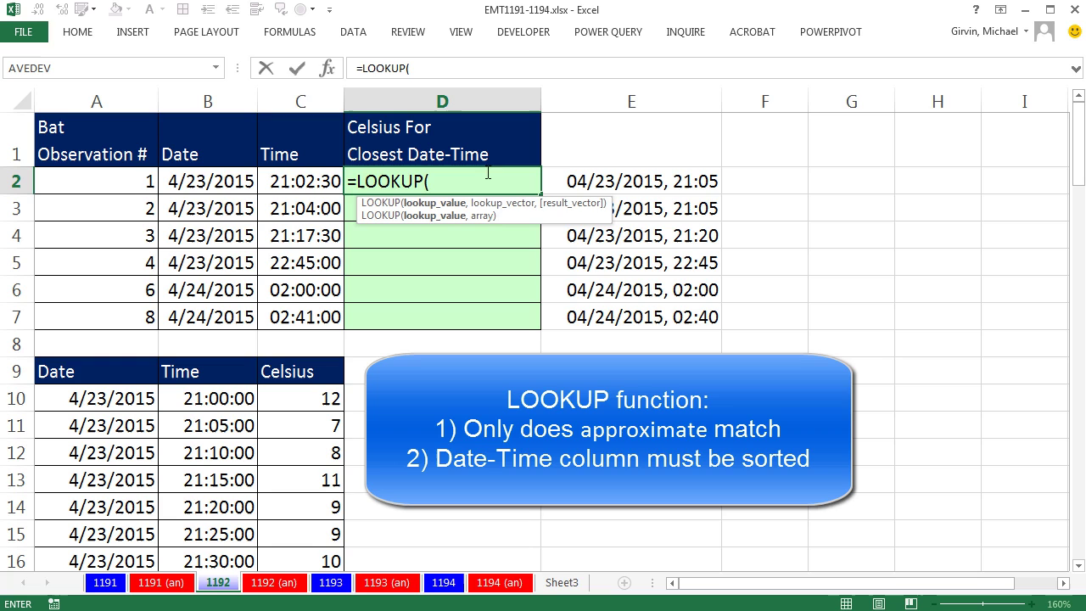
pyautogui.write(',')
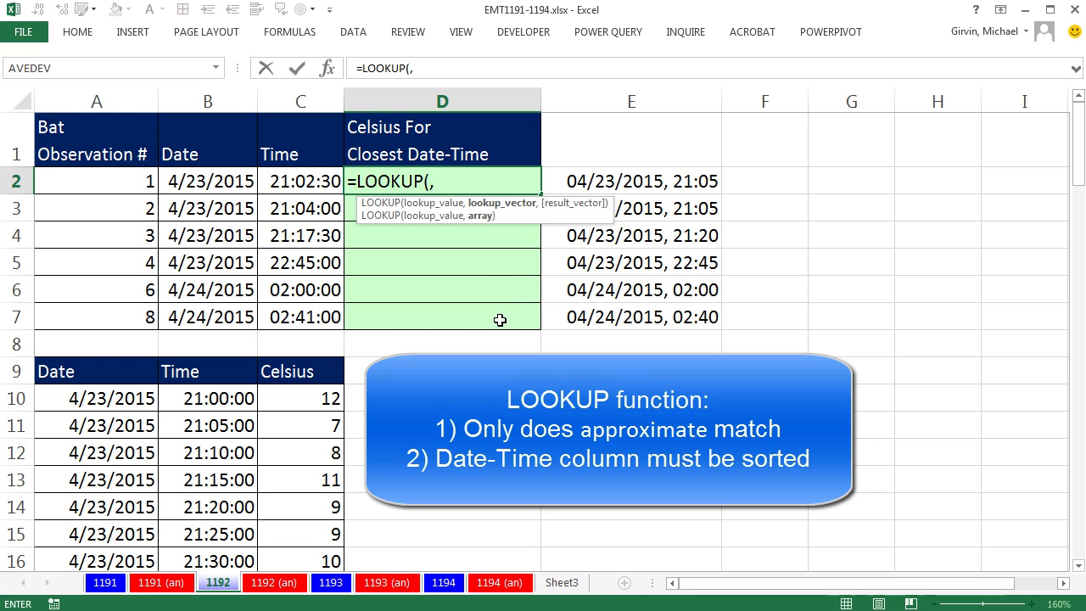
pyautogui.write(',')
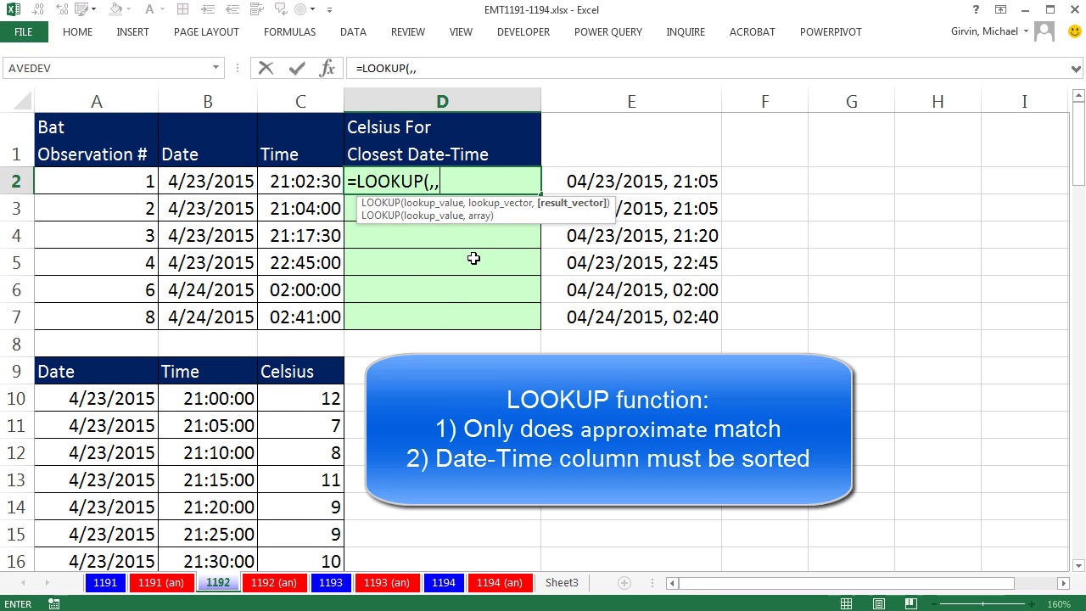
pyautogui.press('BackSpace')
pyautogui.press('BackSpace')
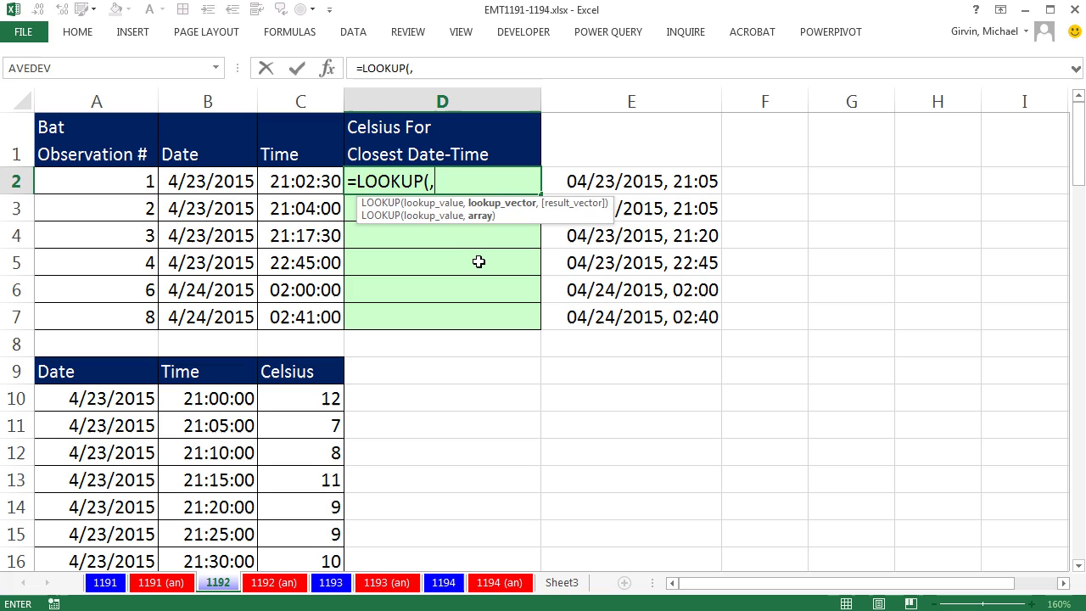
# Use E2 as the lookup value and $A$10:$A$85 as the start of the lookup vector.
pyautogui.click(579, 174)
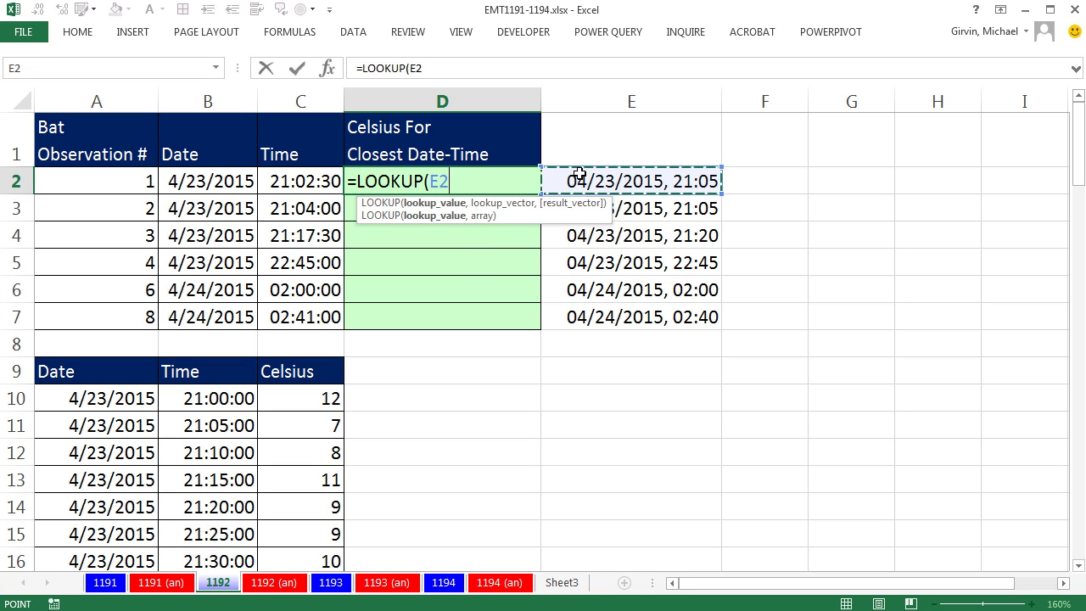
pyautogui.write(',')
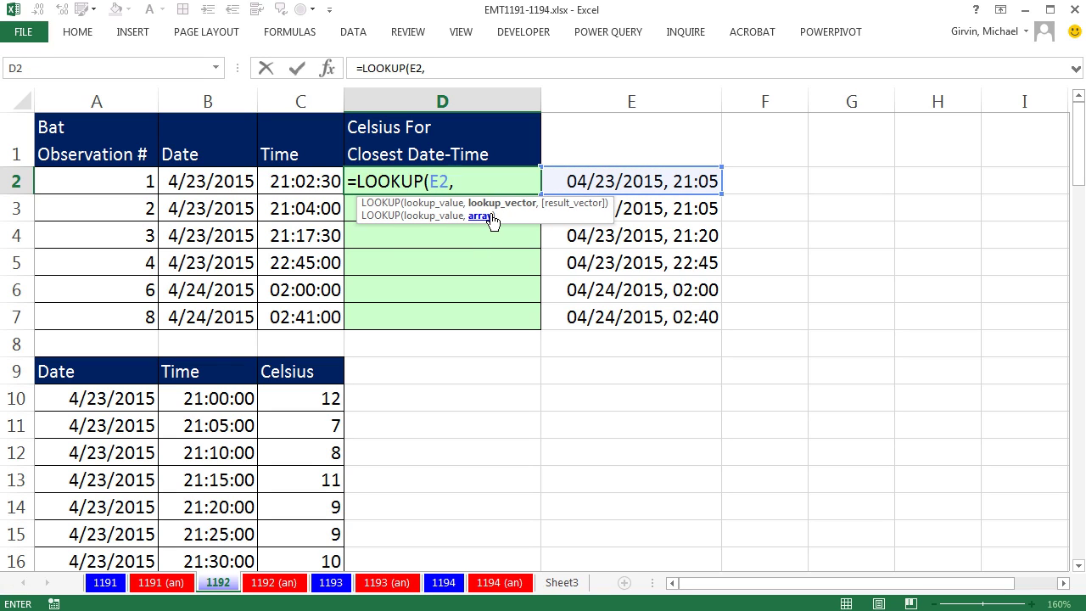
pyautogui.click(93, 398)
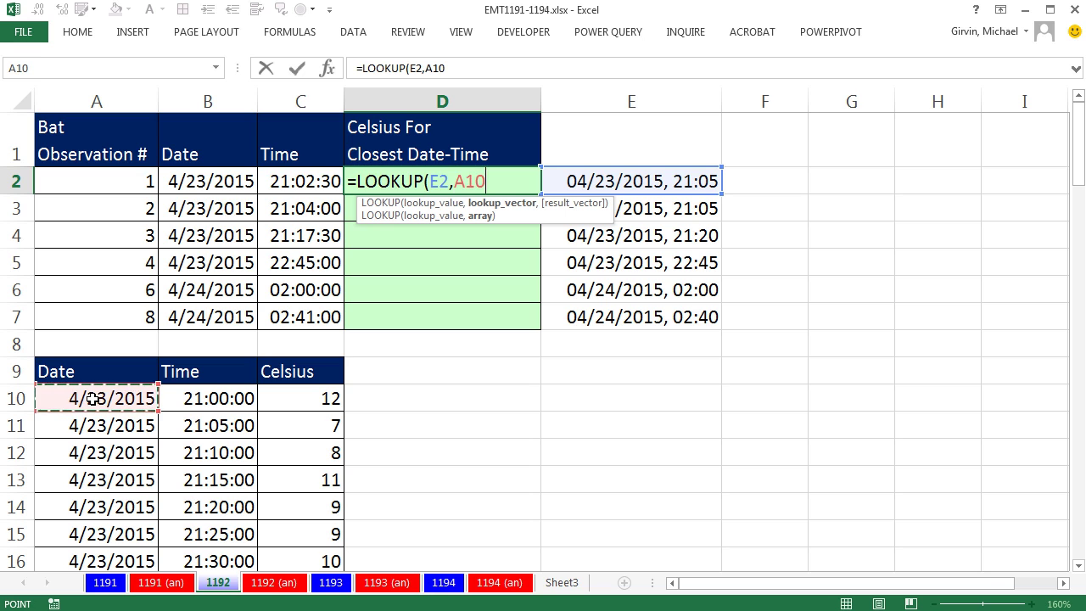
pyautogui.hotkey('ctrl', 'shift', 'Down')
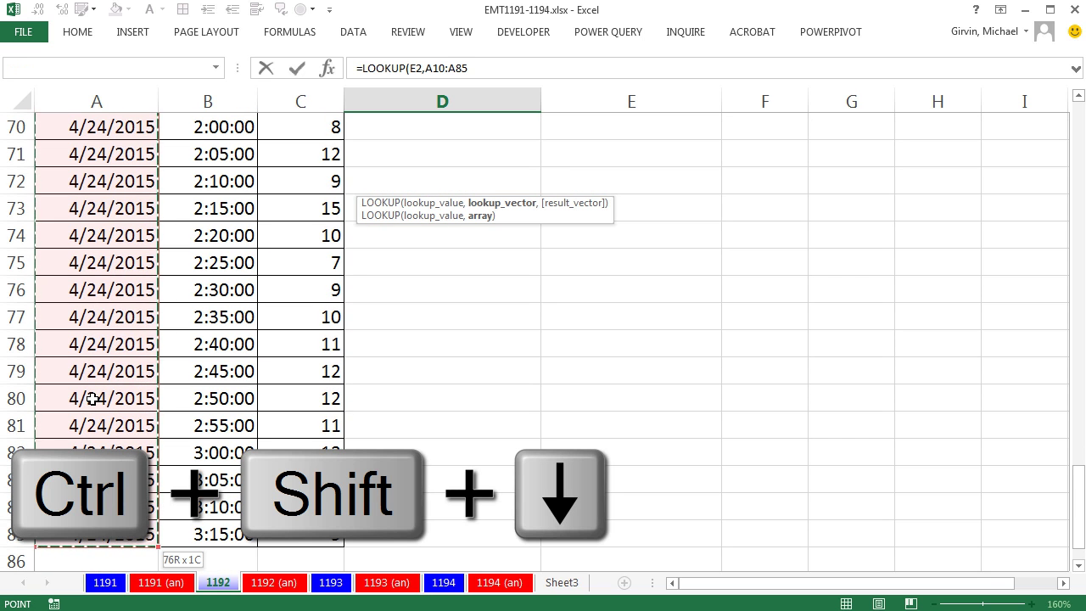
pyautogui.press('F4')
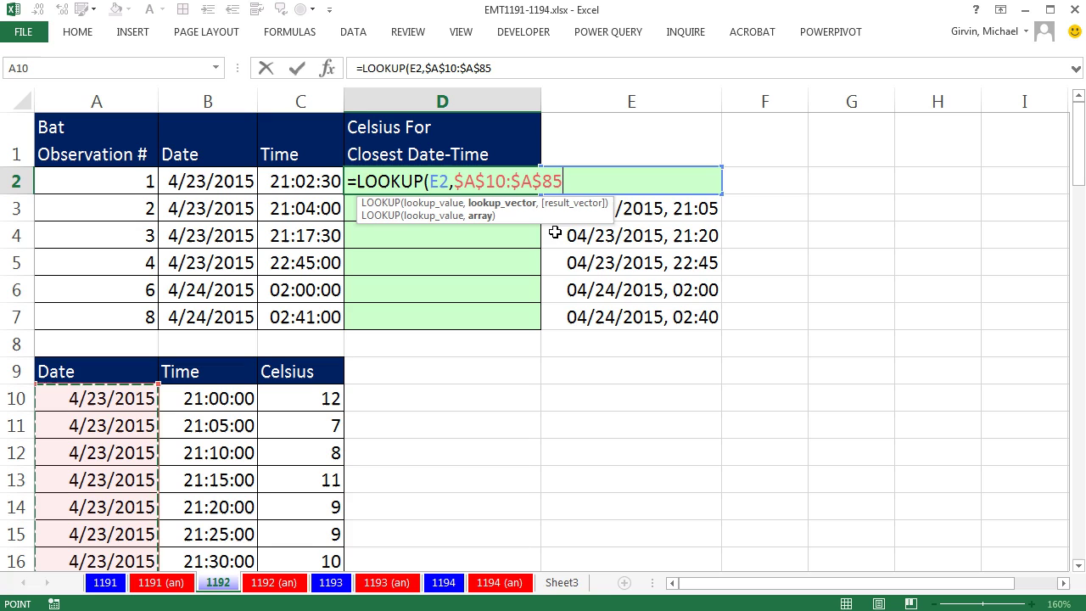
# Add +$B$10:$B$85 to the Date range and select the whole lookup_vector argument.
pyautogui.write('+')
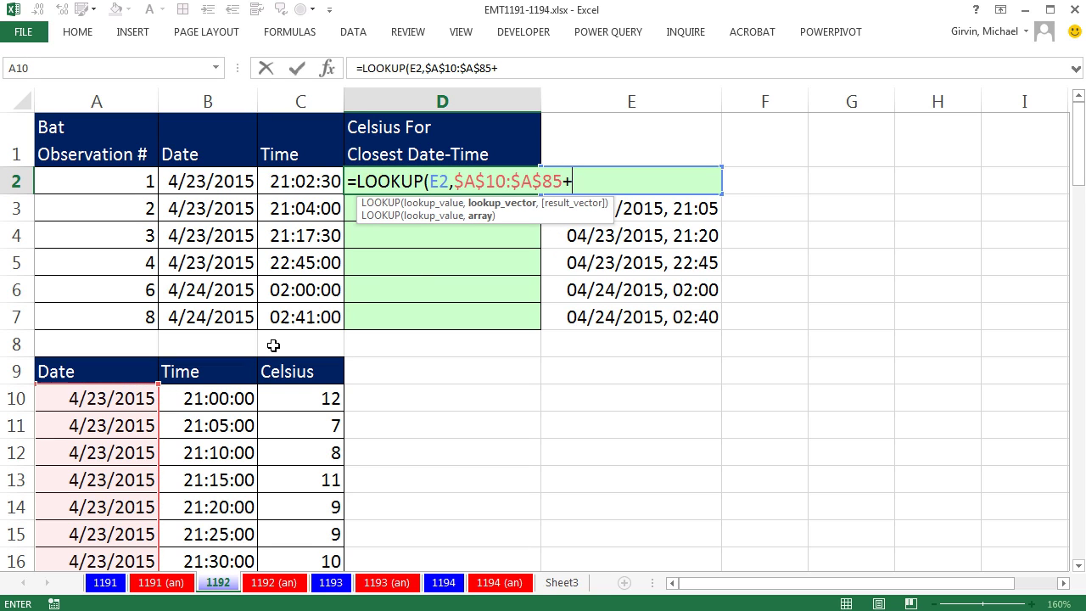
pyautogui.click(196, 402)
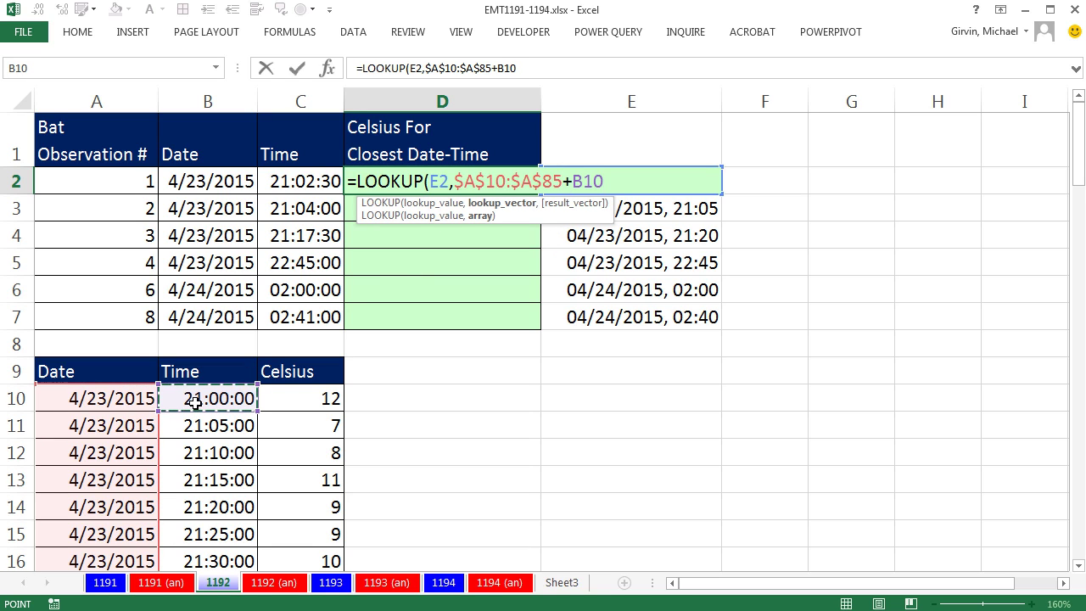
pyautogui.hotkey('ctrl', 'shift', 'Down')
pyautogui.press('F4')
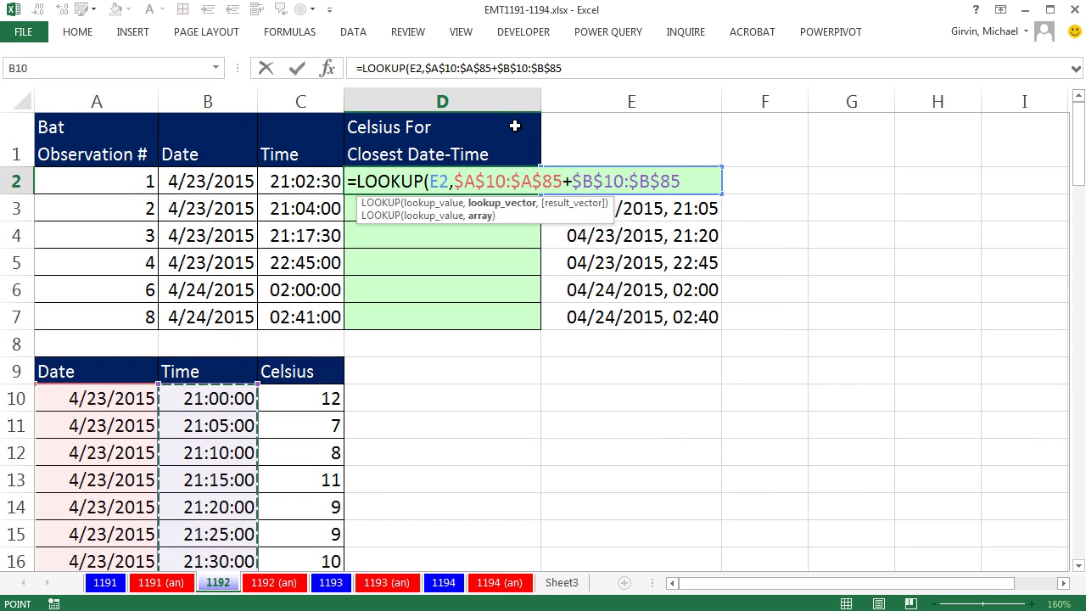
pyautogui.moveTo(565, 181); pyautogui.dragTo(573, 183)
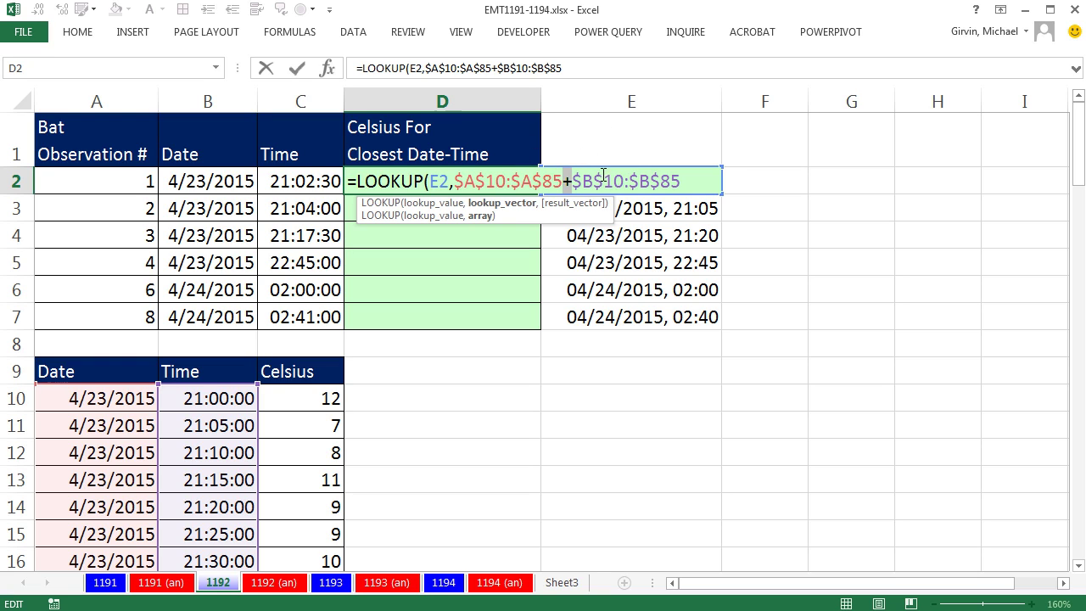
pyautogui.click(506, 206)
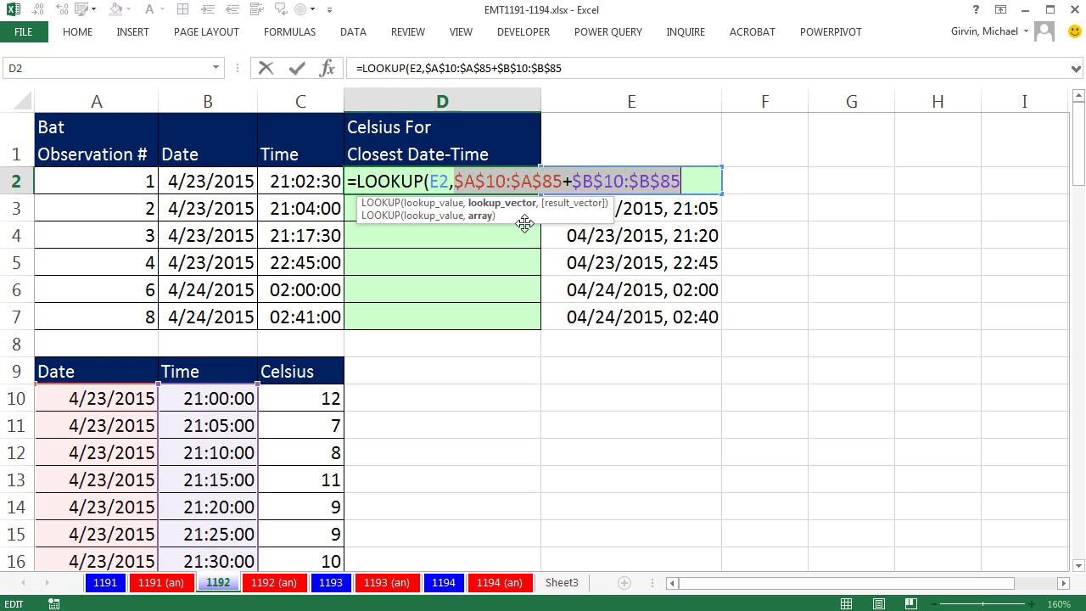
pyautogui.press('F9')
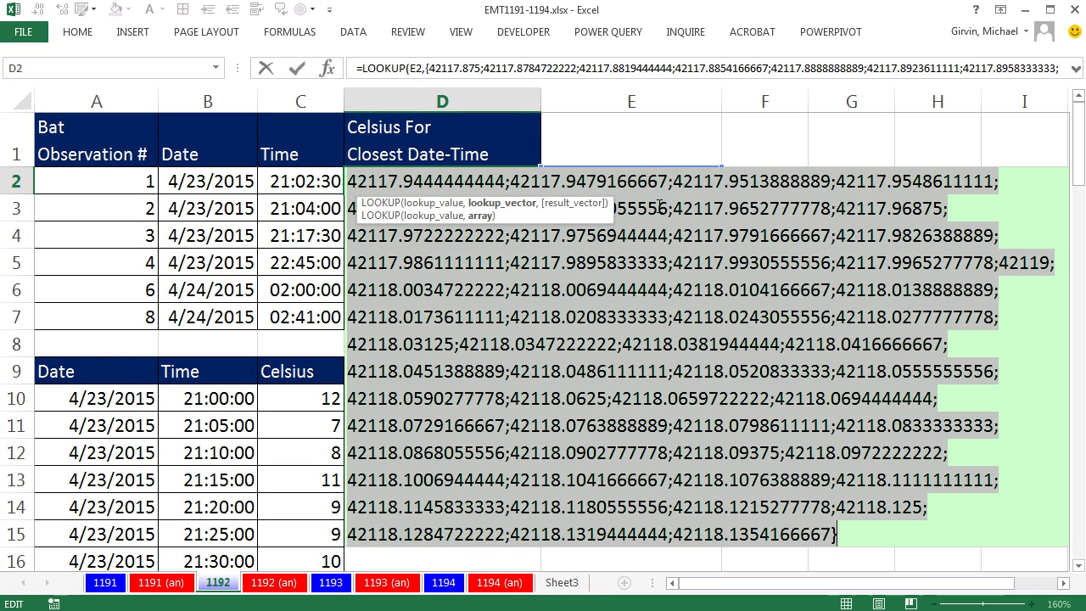
pyautogui.moveTo(599, 217); pyautogui.dragTo(626, 256)
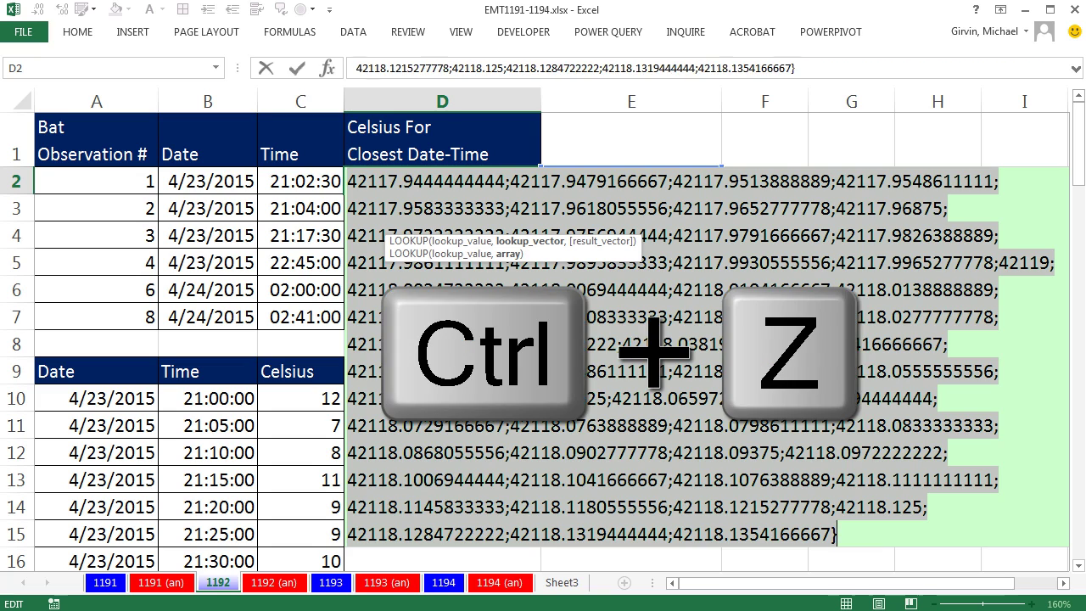
pyautogui.hotkey('ctrl', 'z')
pyautogui.click(442, 179)
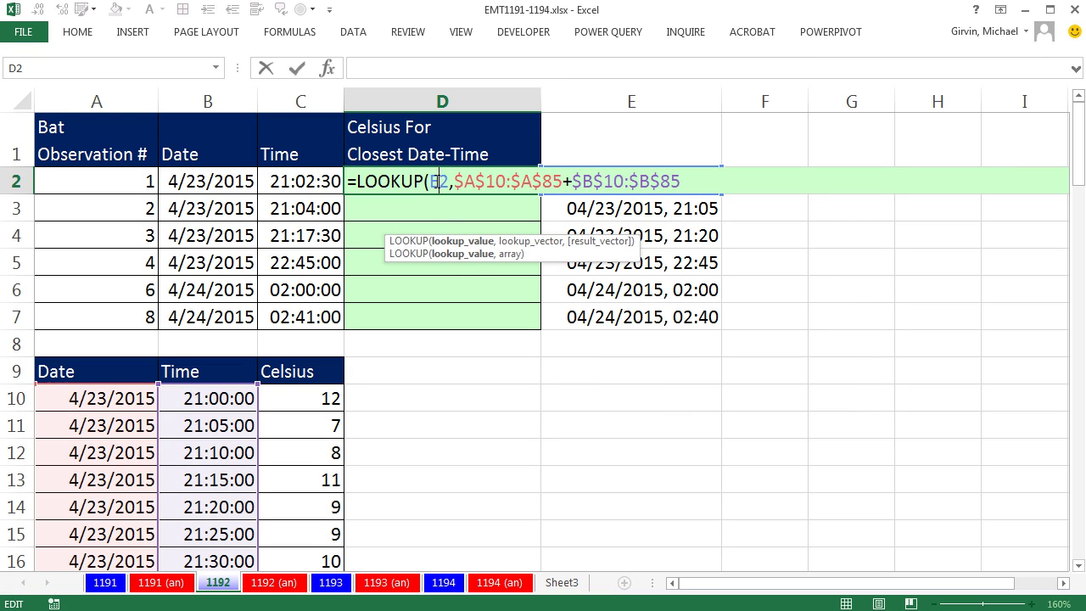
# Add $C$10:$C$85 as the result vector and close the LOOKUP parenthesis.
pyautogui.click(523, 241)
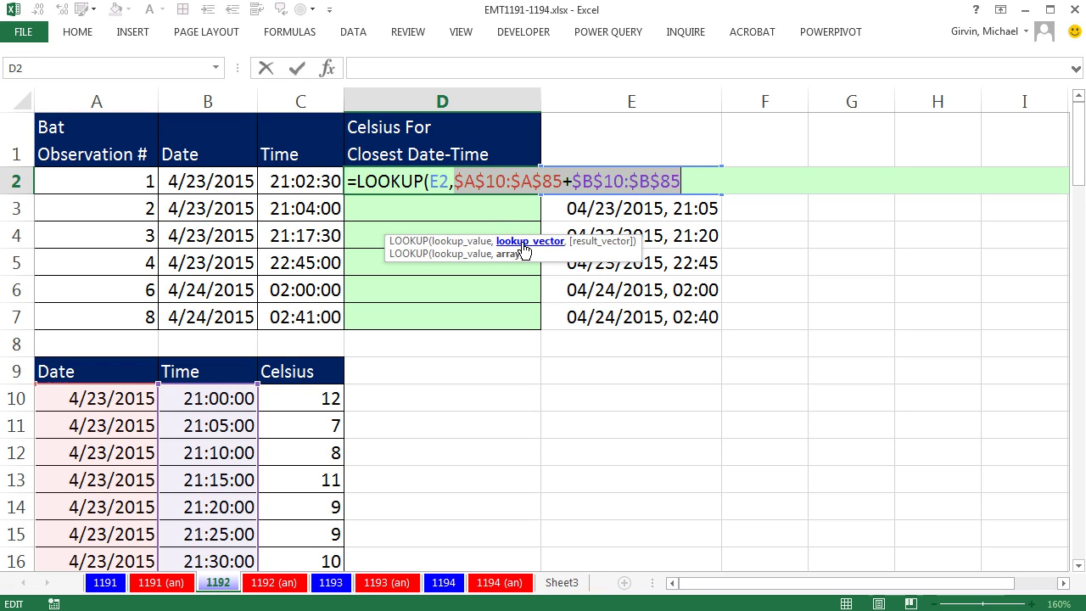
pyautogui.click(694, 180)
pyautogui.write(',')
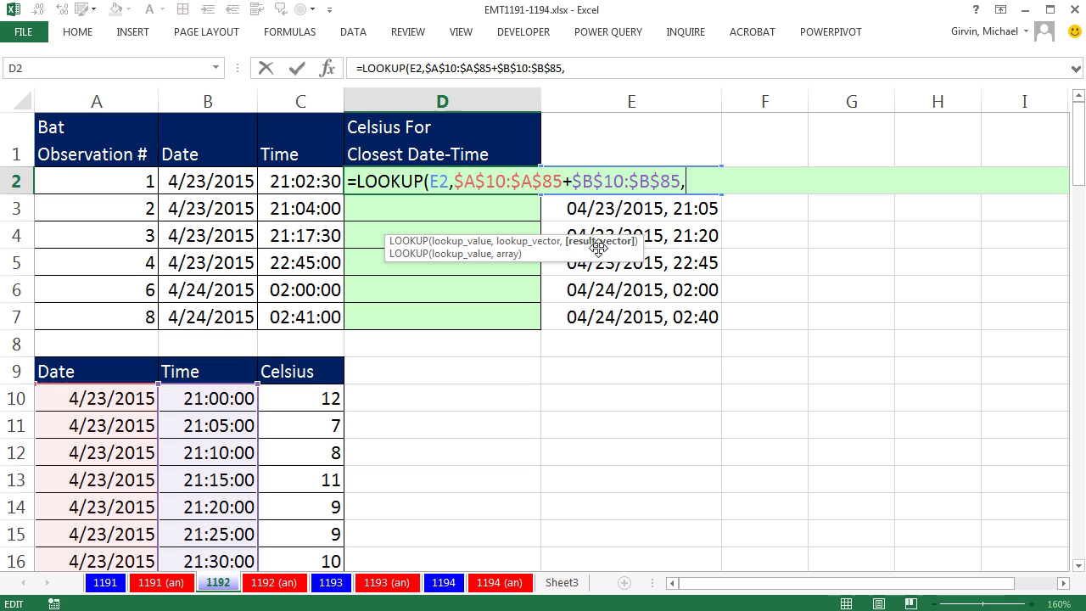
pyautogui.click(288, 398)
pyautogui.hotkey('ctrl', 'shift', 'Down')
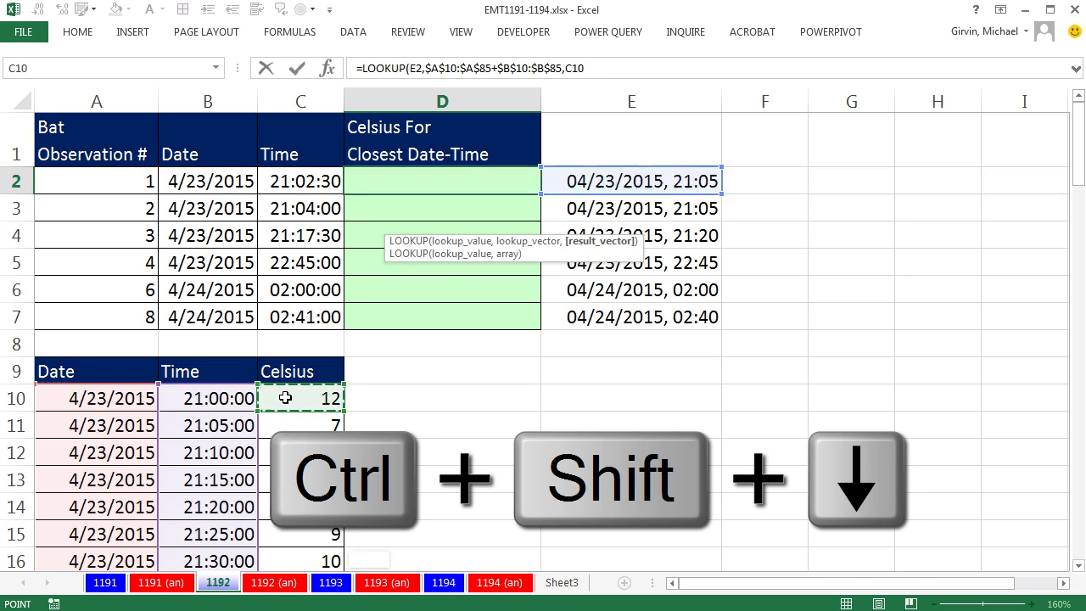
pyautogui.press('F4')
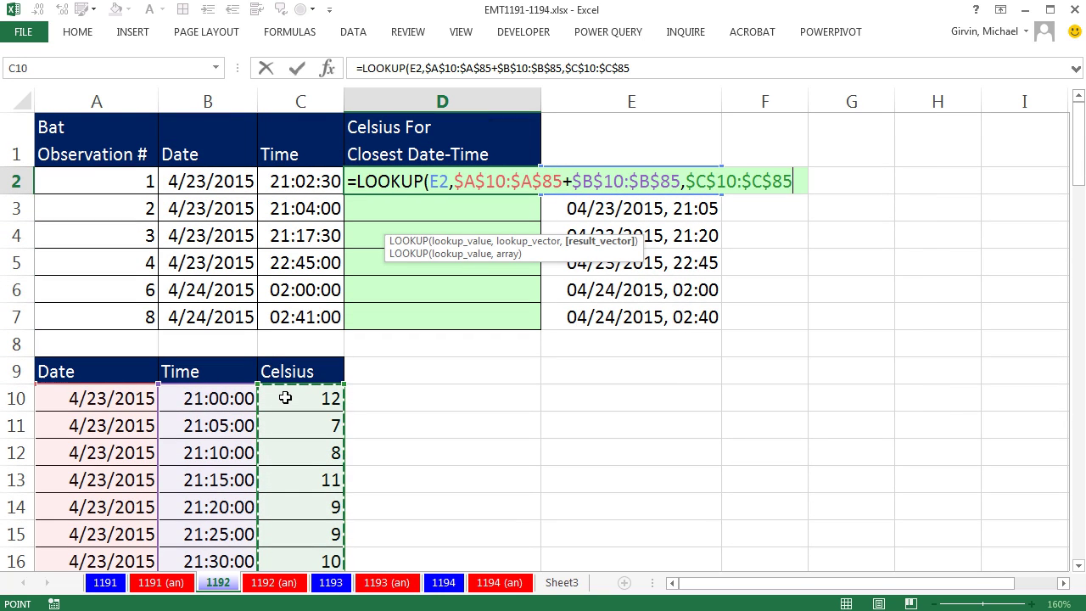
pyautogui.write(')')
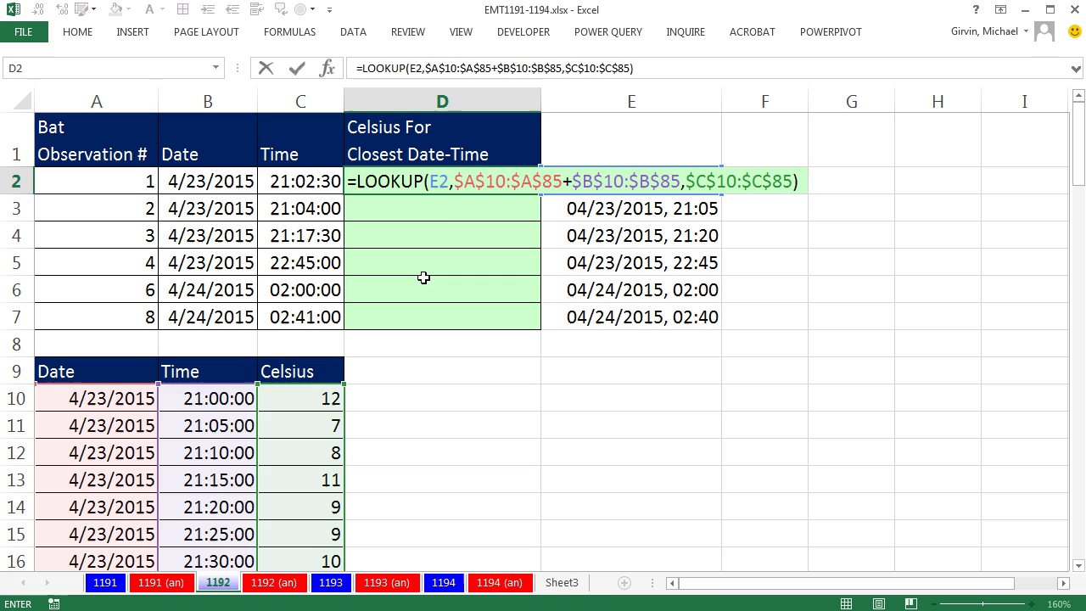
# Review the plus joining the Date and Time ranges, commit D2, and fill it down to D7.
pyautogui.click(486, 181)
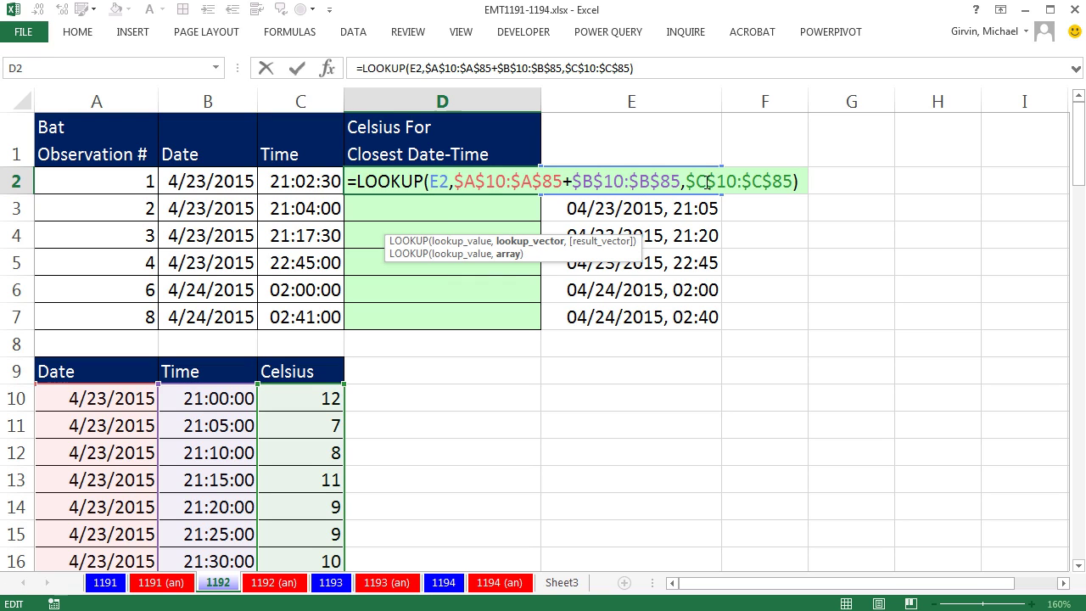
pyautogui.moveTo(562, 181); pyautogui.dragTo(572, 180)
pyautogui.click(805, 181)
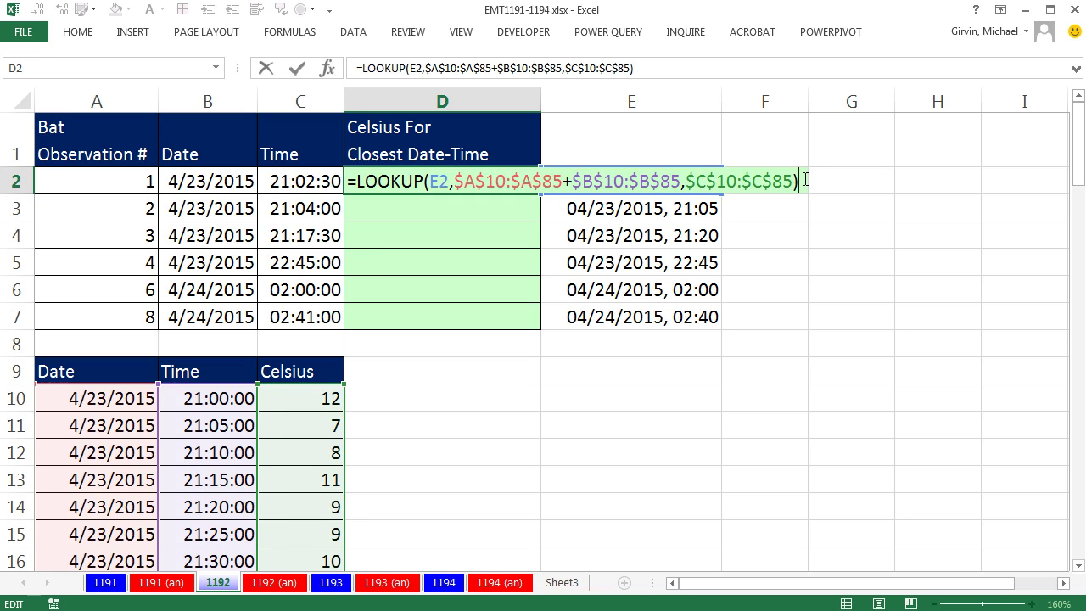
pyautogui.hotkey('ctrl', 'Return')
pyautogui.doubleClick(541, 193)
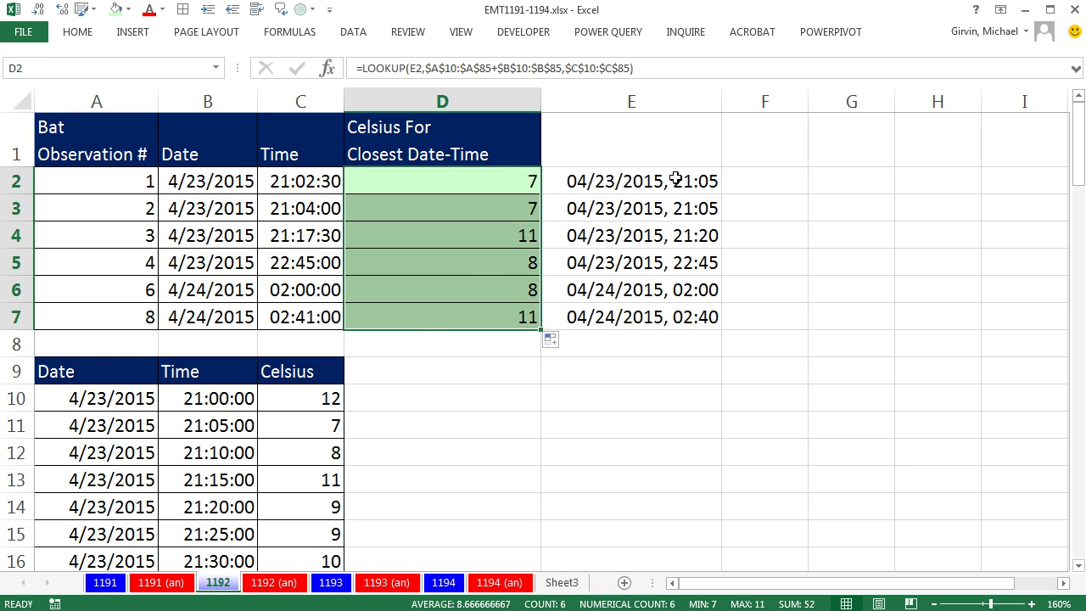
# Check E4's MROUND formula, then set B10:B15 to General so times show as fractions like 0.875.
pyautogui.moveTo(675, 180); pyautogui.dragTo(669, 317)
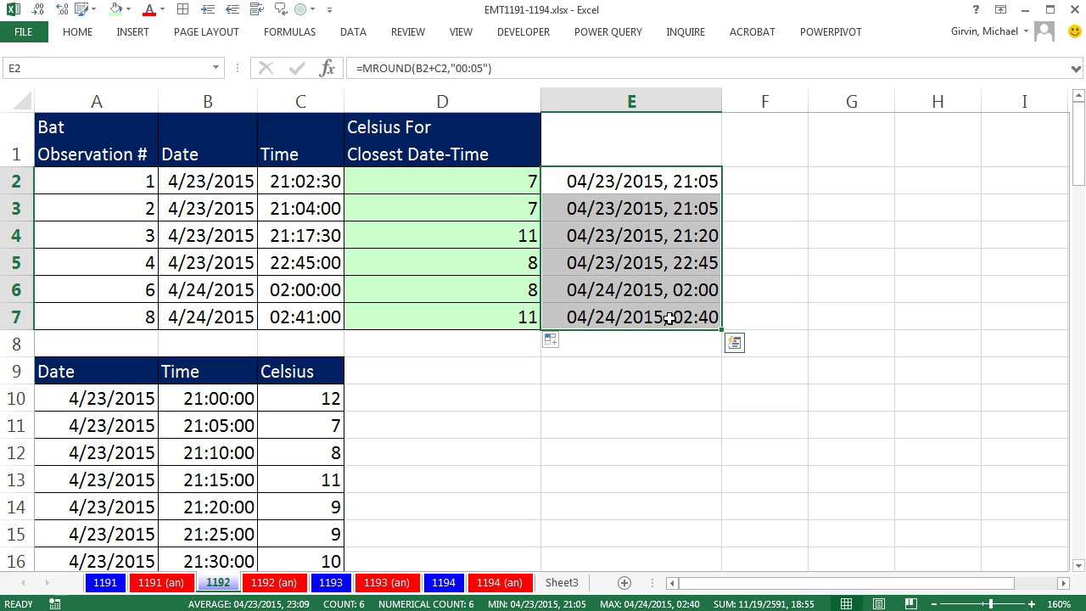
pyautogui.doubleClick(618, 240)
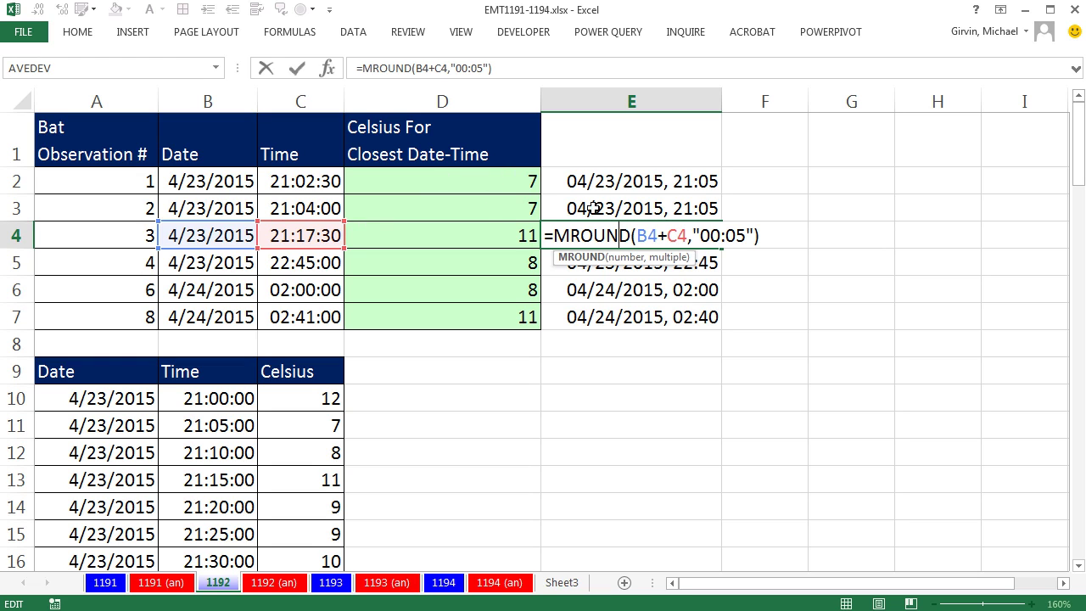
pyautogui.hotkey('ctrl', 'Return')
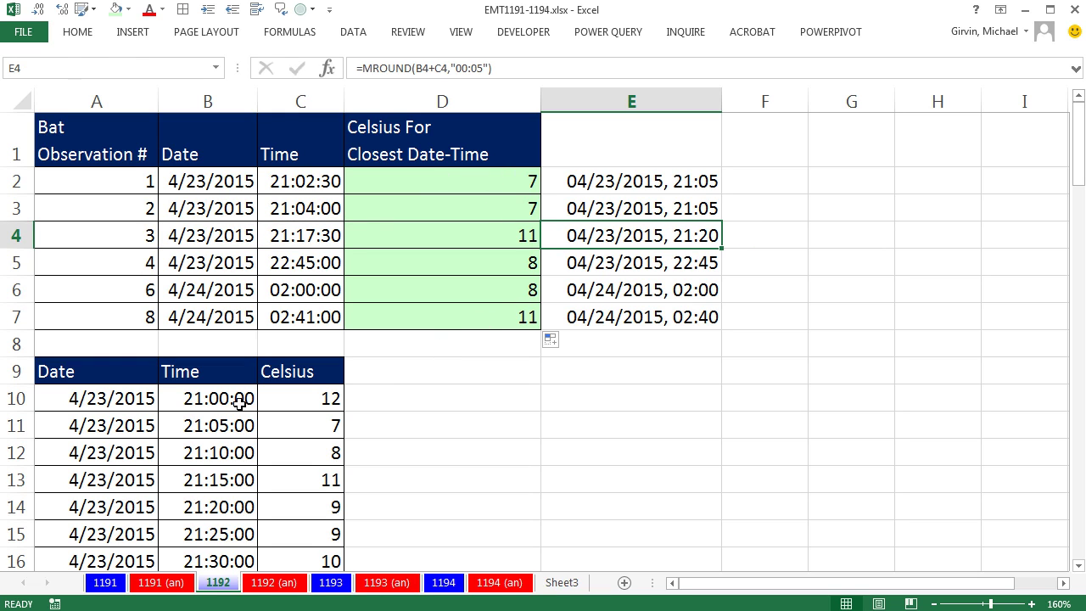
pyautogui.moveTo(239, 402); pyautogui.dragTo(218, 532)
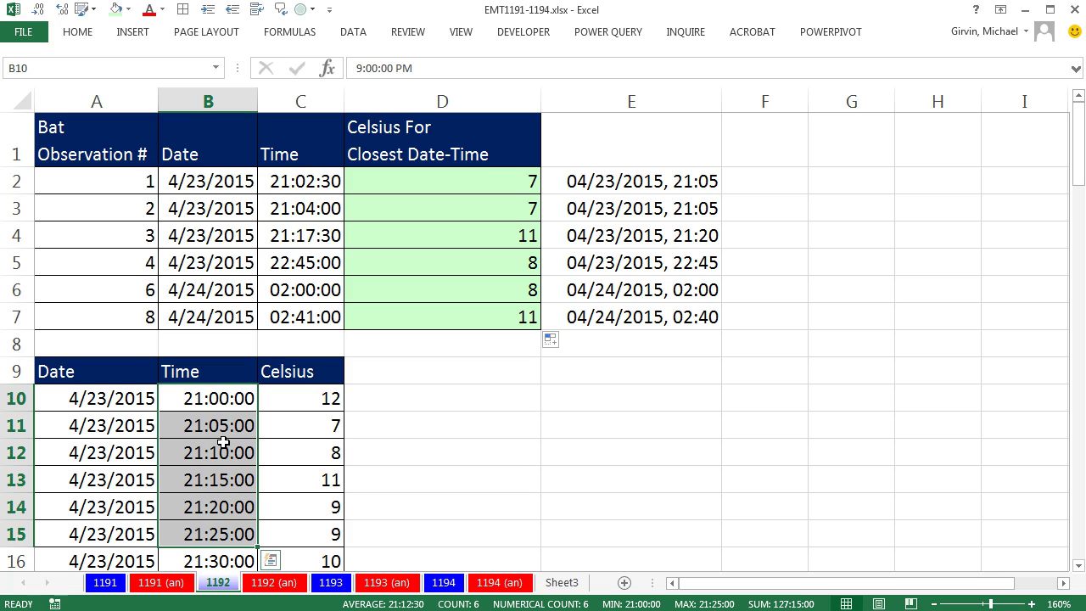
pyautogui.hotkey('ctrl', 'shift', '`')
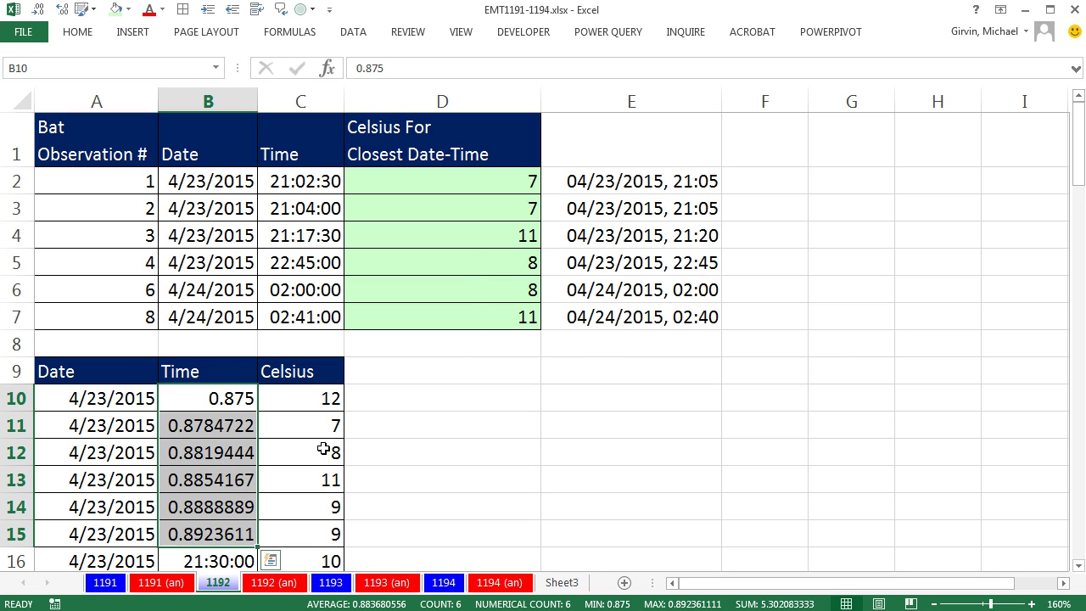
# Undo the General format on B10:B15, review E4's MROUND formula, and select D2.
pyautogui.hotkey('ctrl', 'z')
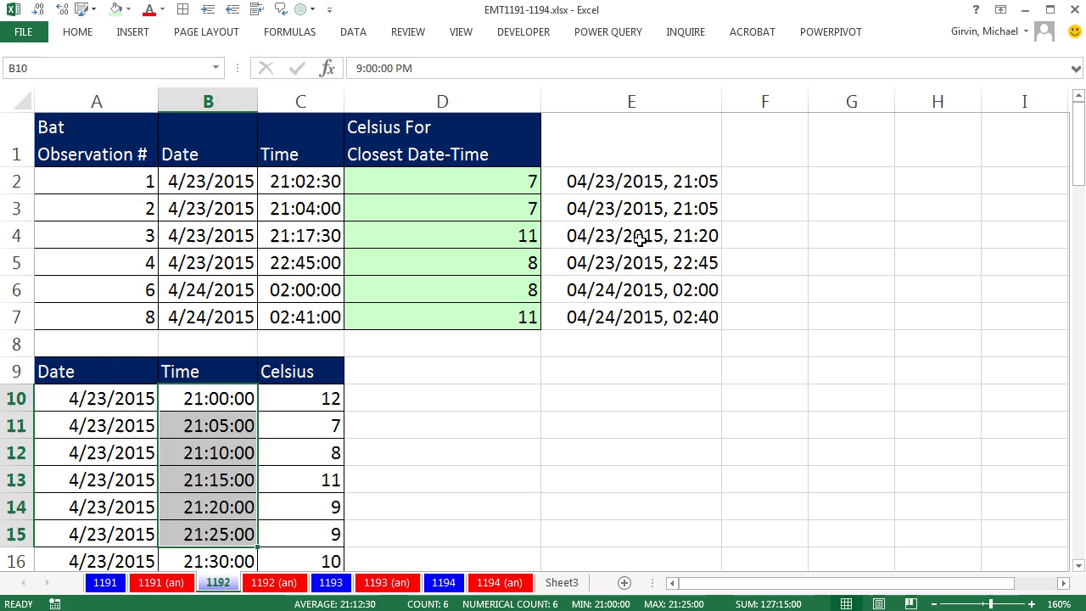
pyautogui.doubleClick(639, 239)
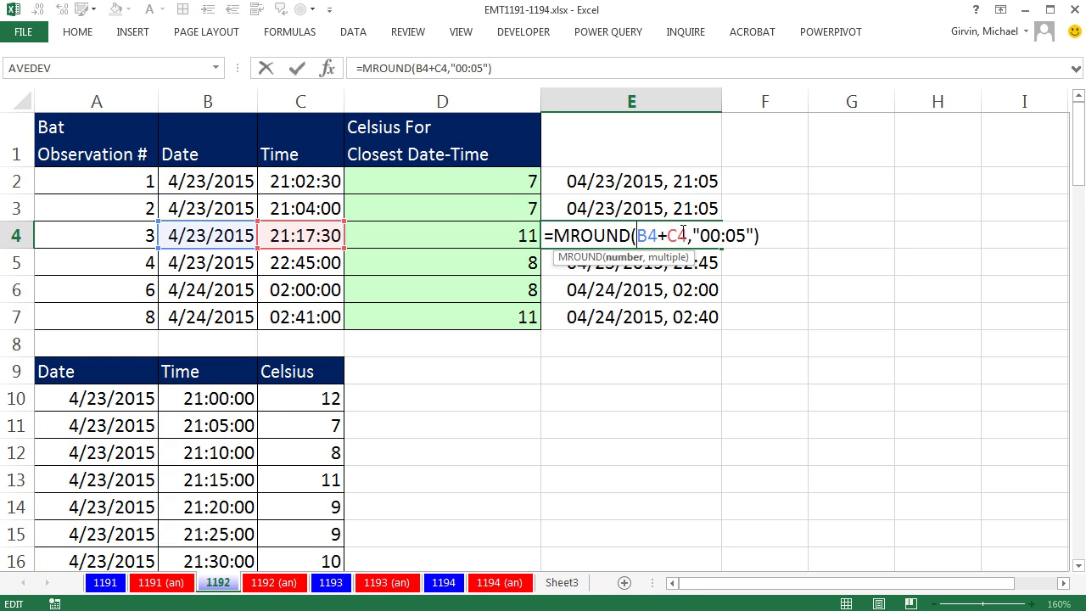
pyautogui.press('Escape')
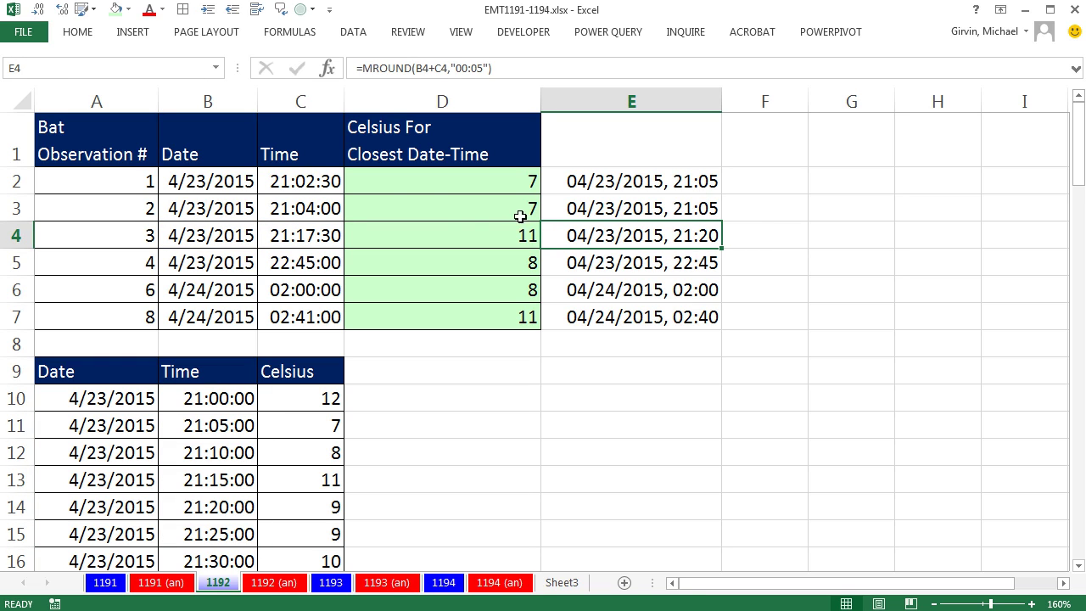
pyautogui.click(399, 184)
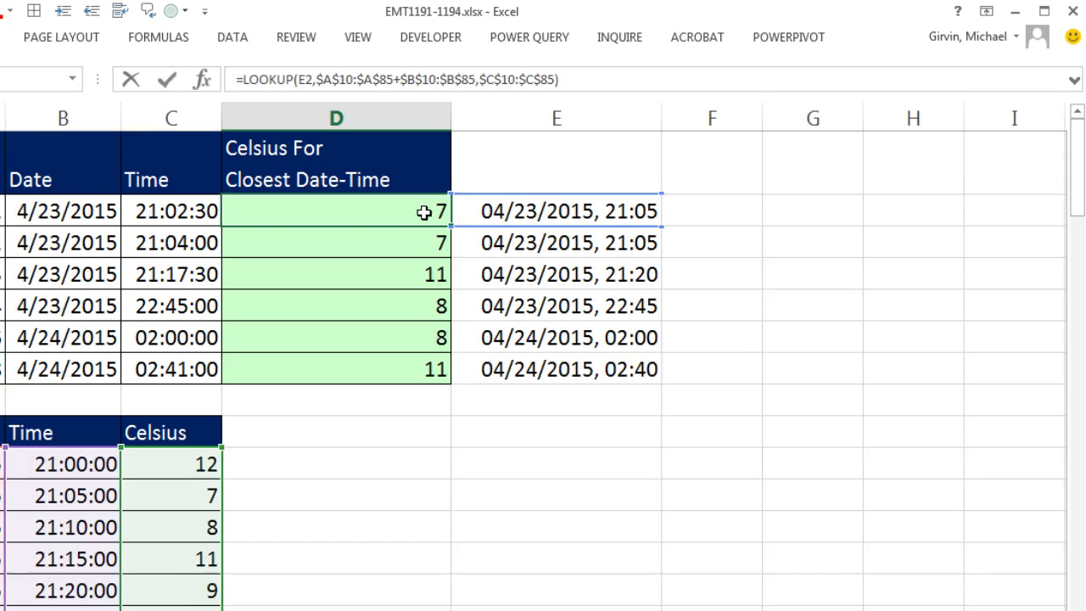
# In D2's formula, insert MROUND( in front of the Date+Time lookup vector.
pyautogui.doubleClick(527, 185)
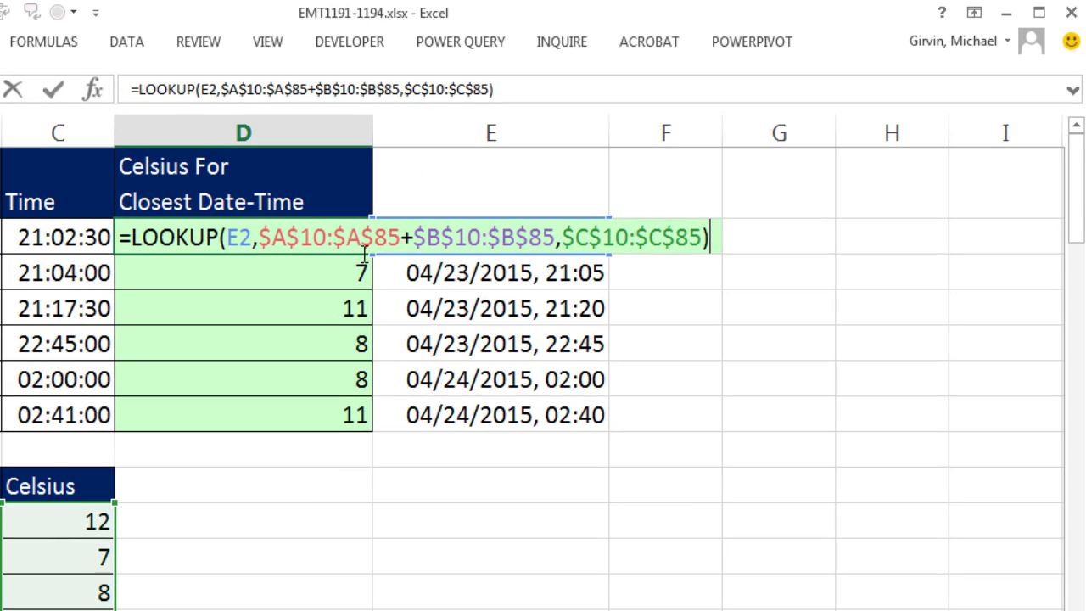
pyautogui.click(260, 237)
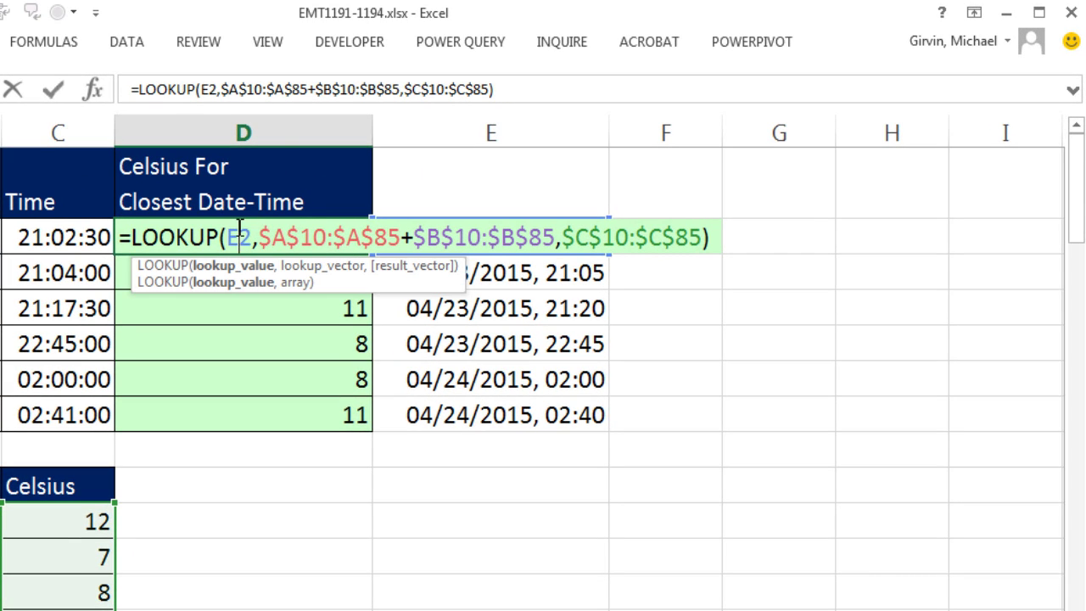
pyautogui.doubleClick(240, 237)
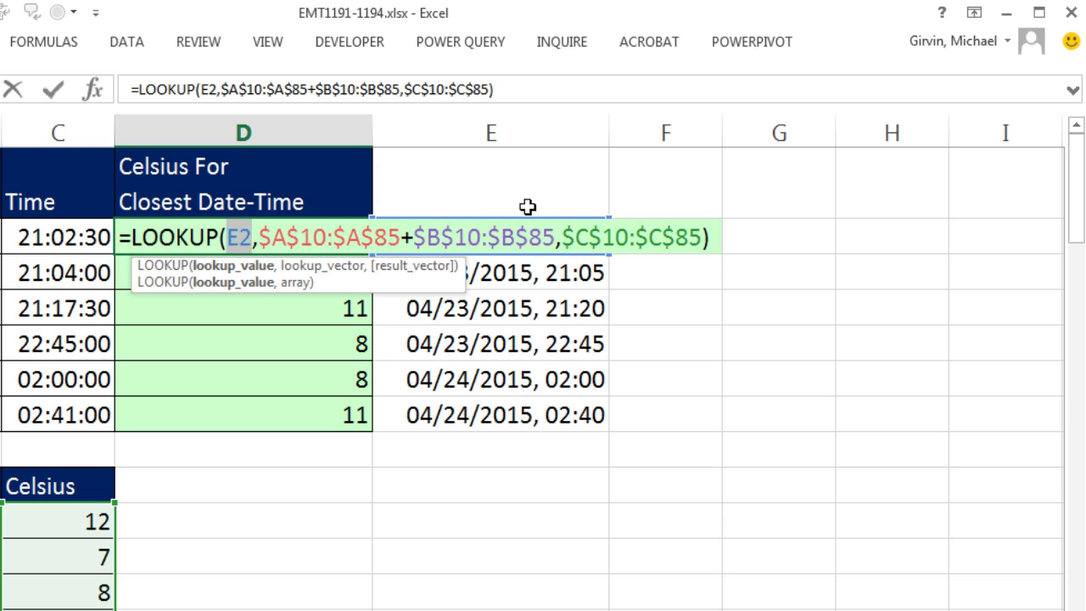
pyautogui.click(261, 240)
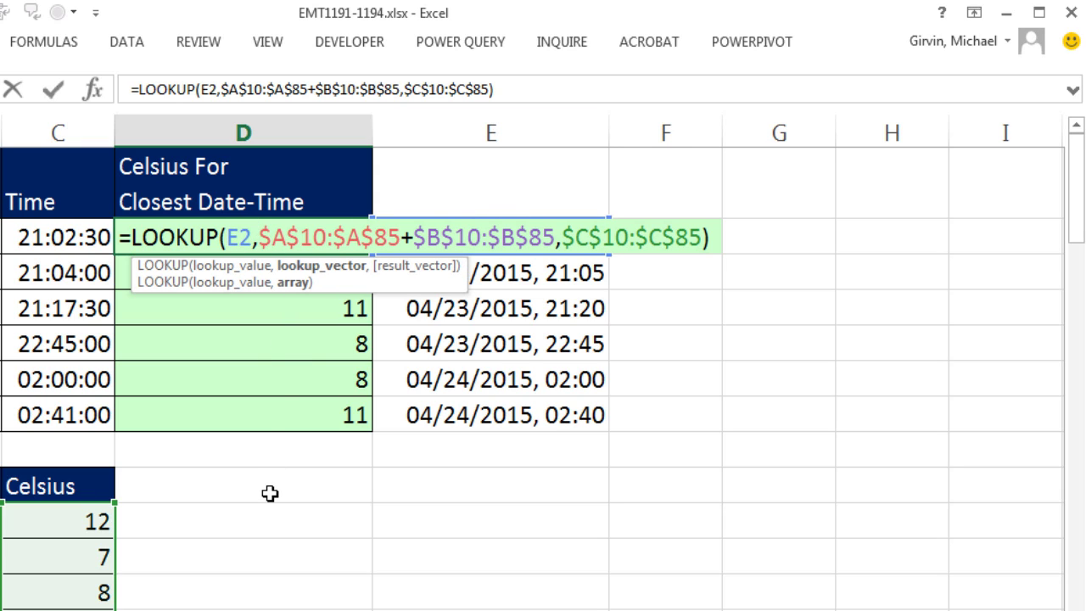
pyautogui.write('mr')
pyautogui.press('Tab')
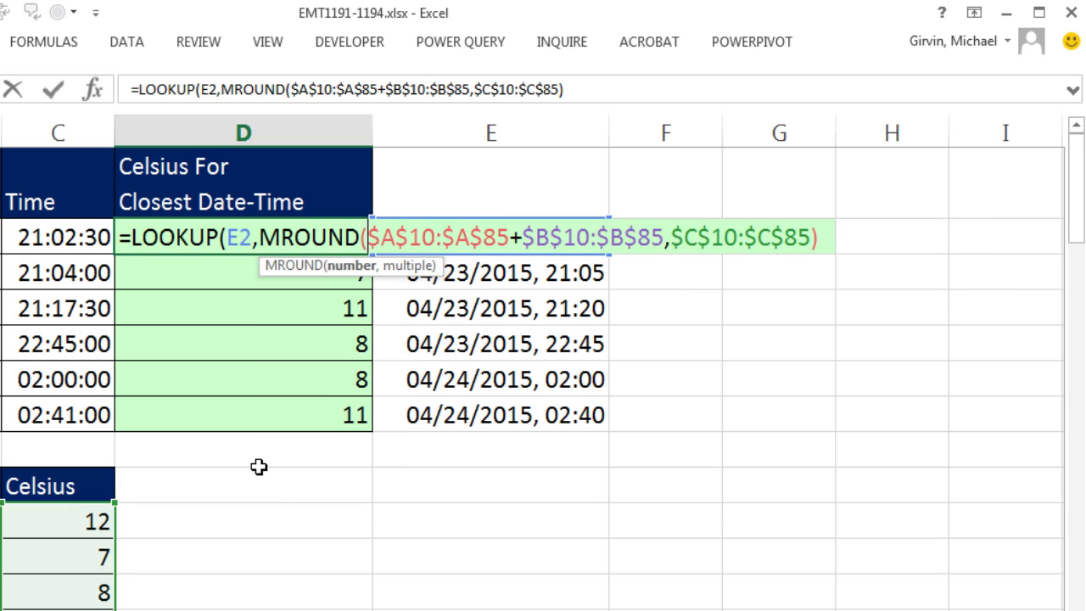
pyautogui.click(351, 270)
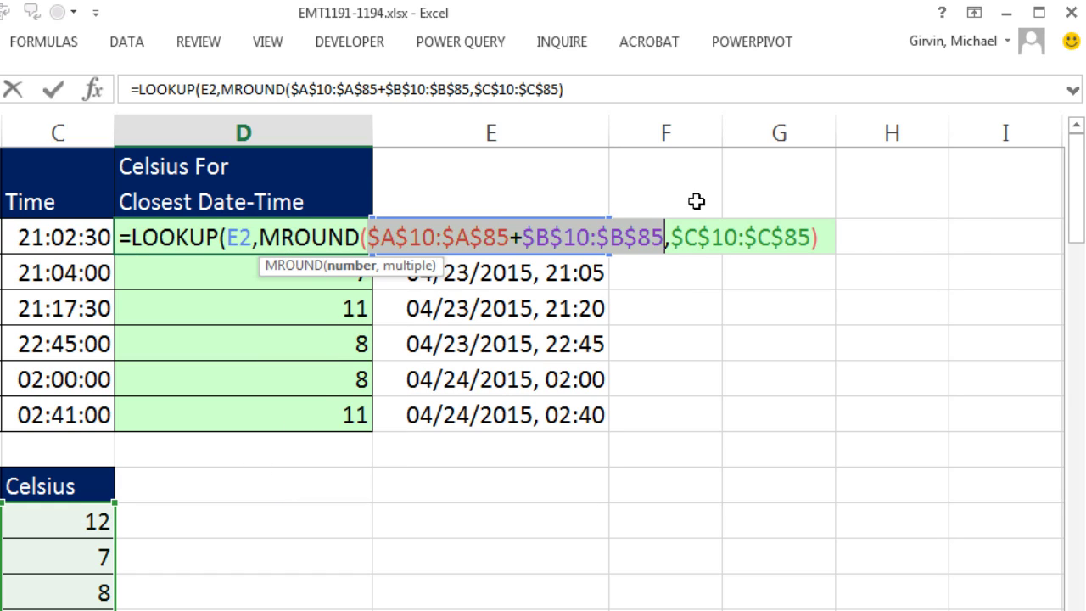
# Complete the vector as MROUND($A$10:$A$85+$B$10:$B$85,"00:05") and close D2's edit.
pyautogui.click(664, 238)
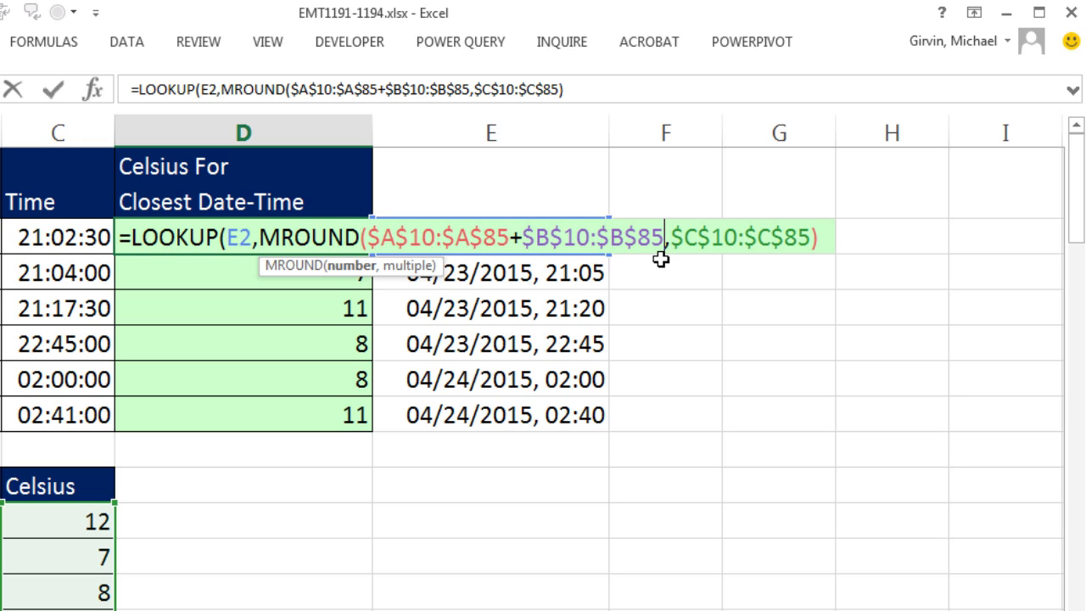
pyautogui.write(',')
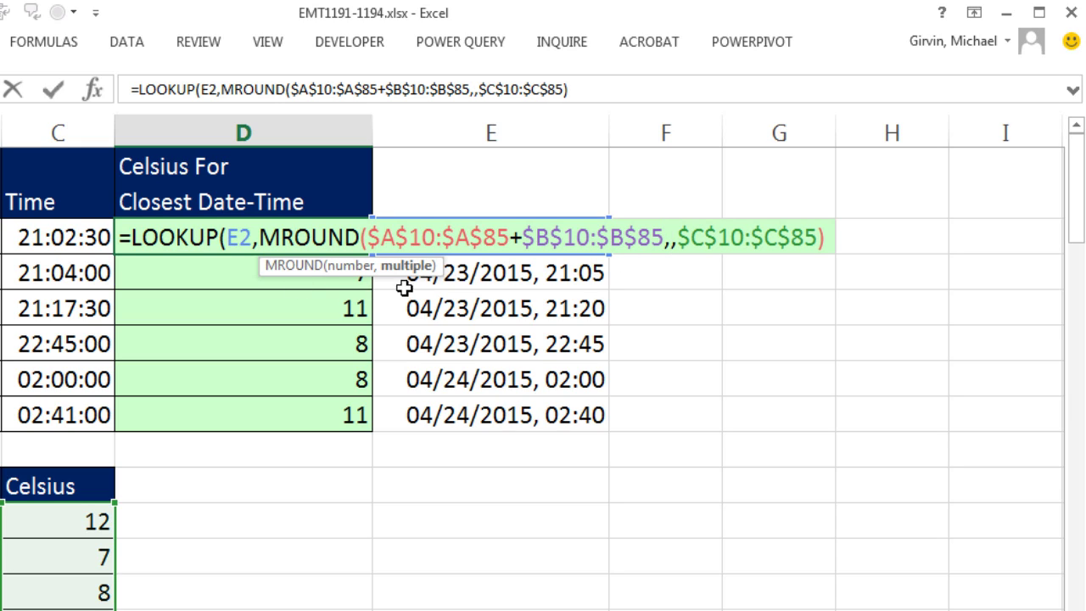
pyautogui.write('"00:05')
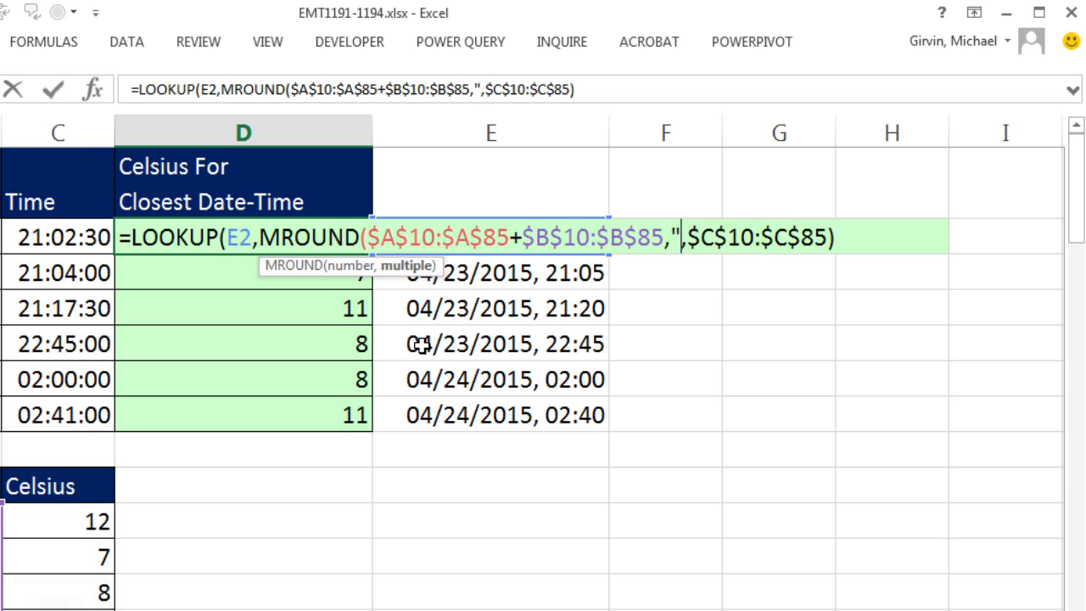
pyautogui.write('"')
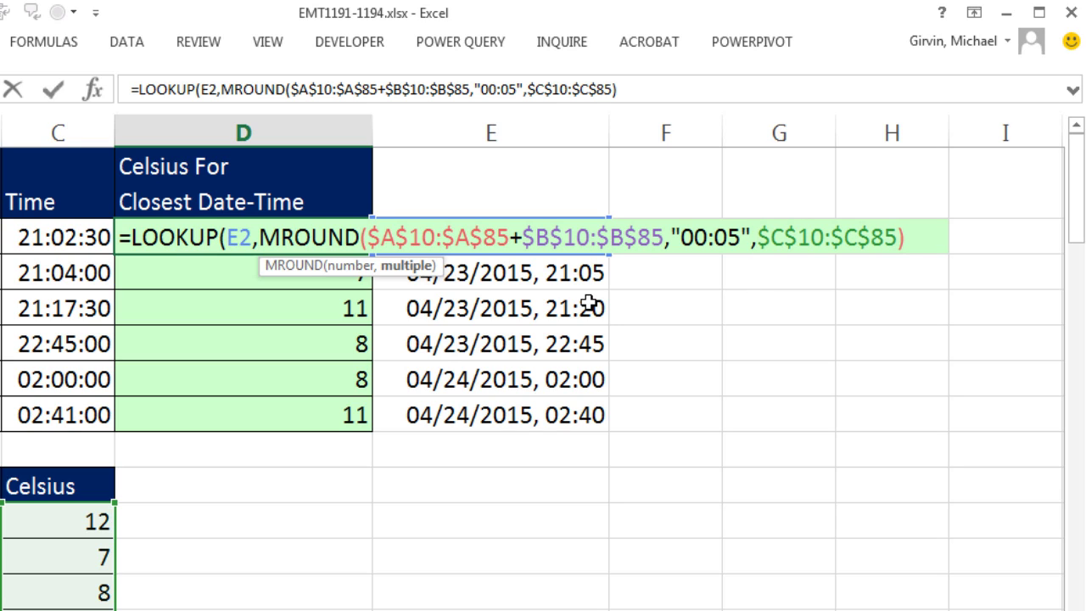
pyautogui.write(')')
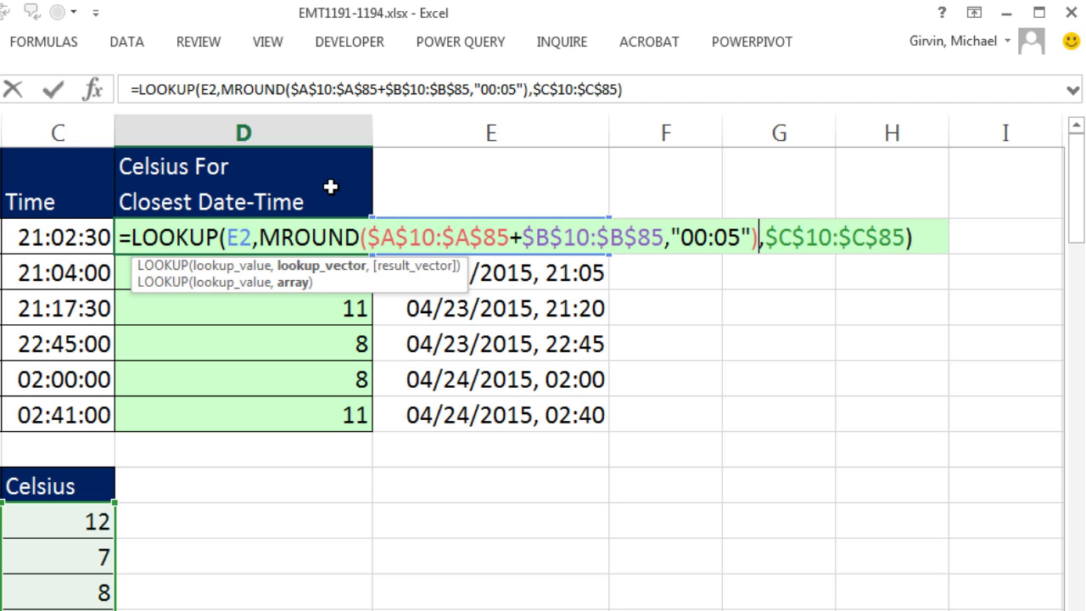
pyautogui.click(329, 270)
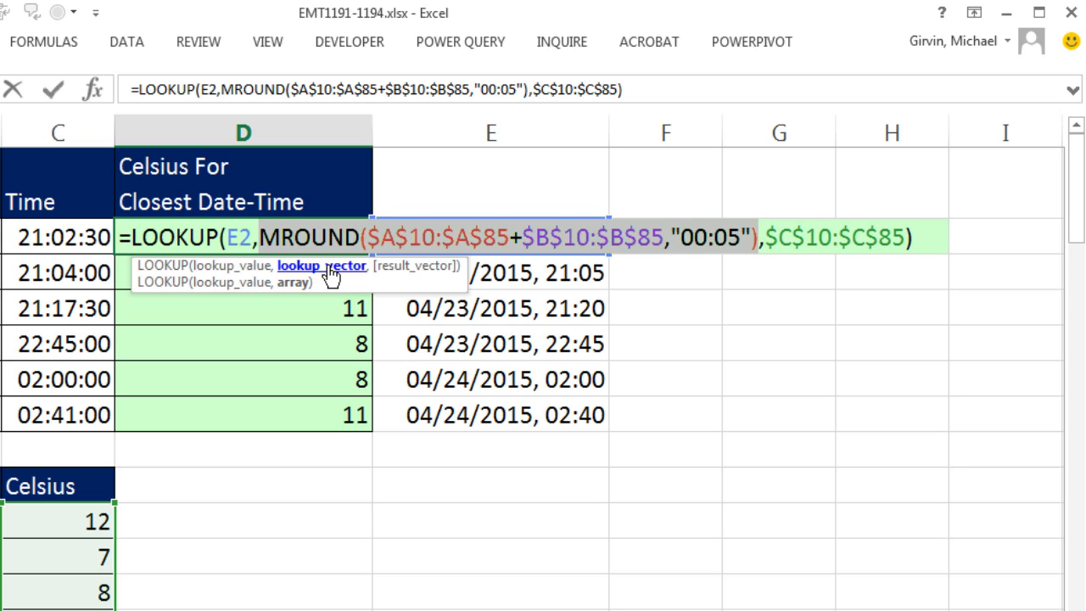
pyautogui.press('Escape')
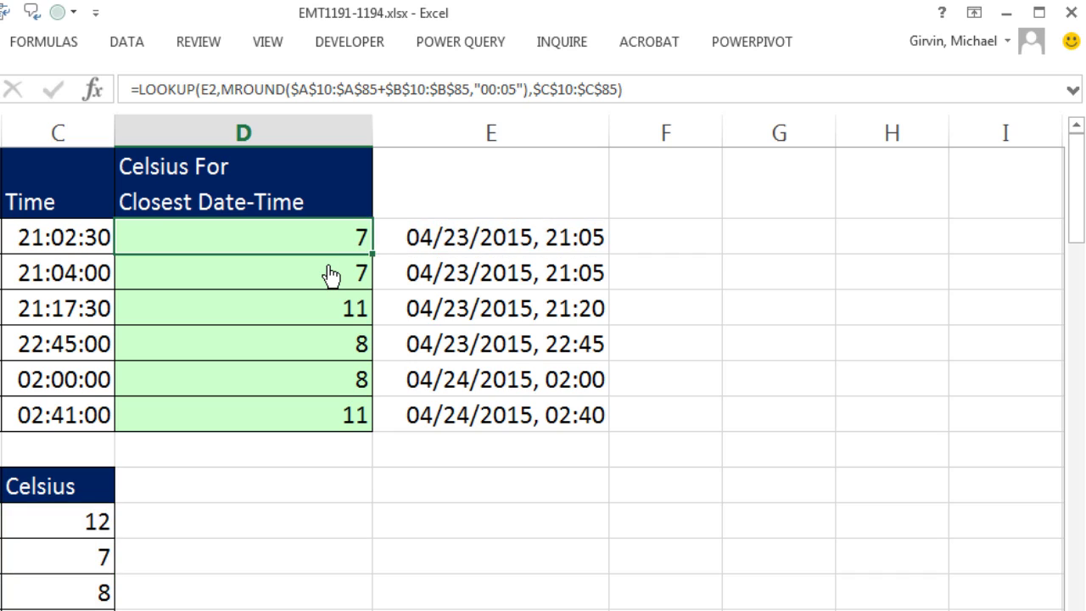
# Fill the rounded LOOKUP down to D7 and check the formulas in D4, E4 and D2.
pyautogui.doubleClick(374, 256)
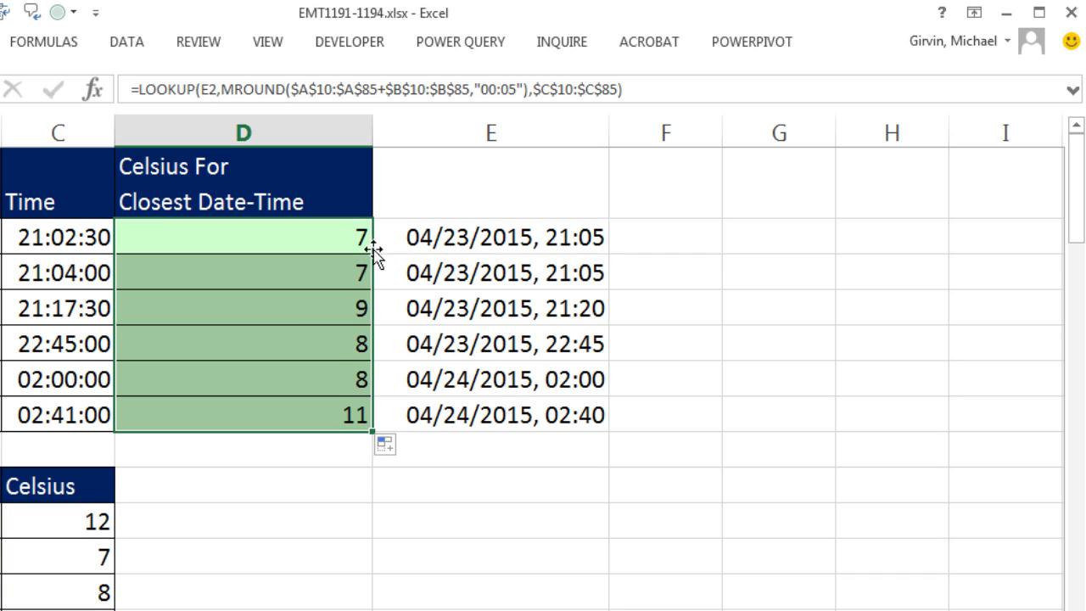
pyautogui.doubleClick(306, 310)
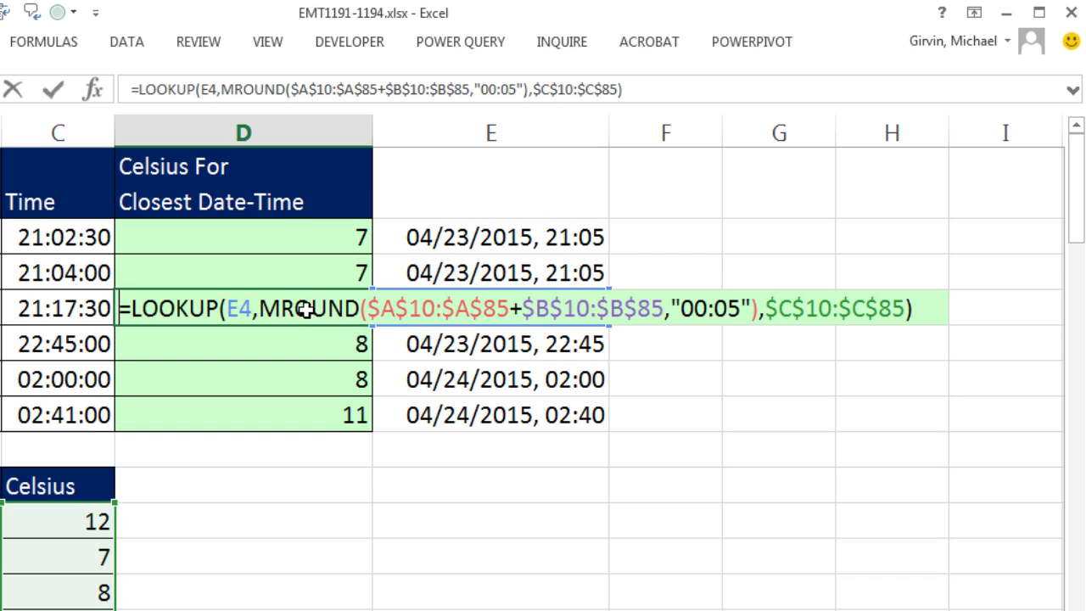
pyautogui.doubleClick(241, 309)
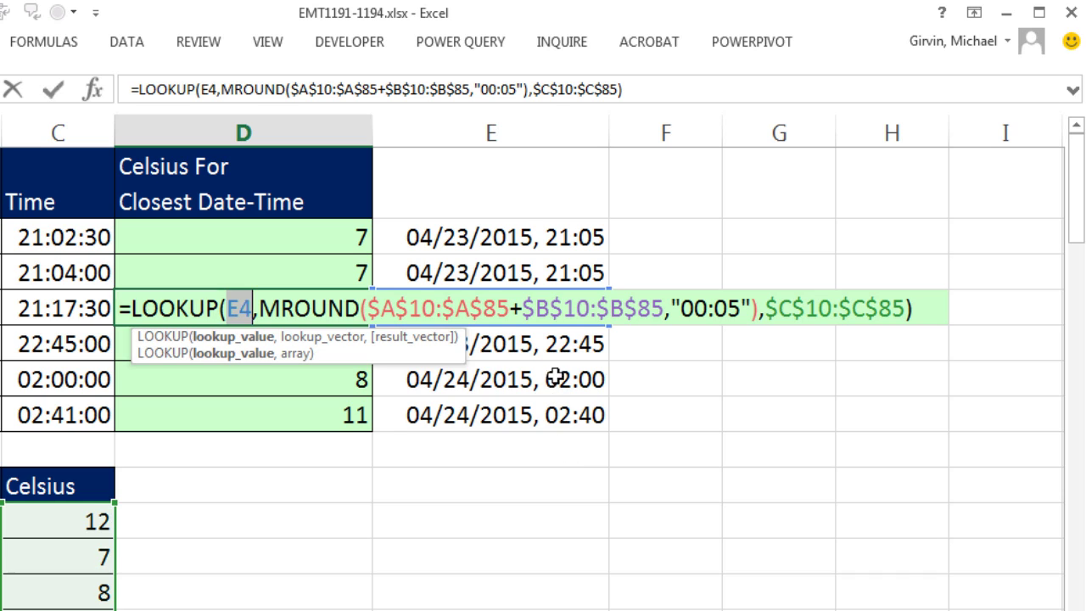
pyautogui.hotkey('ctrl', 'Return')
pyautogui.doubleClick(526, 314)
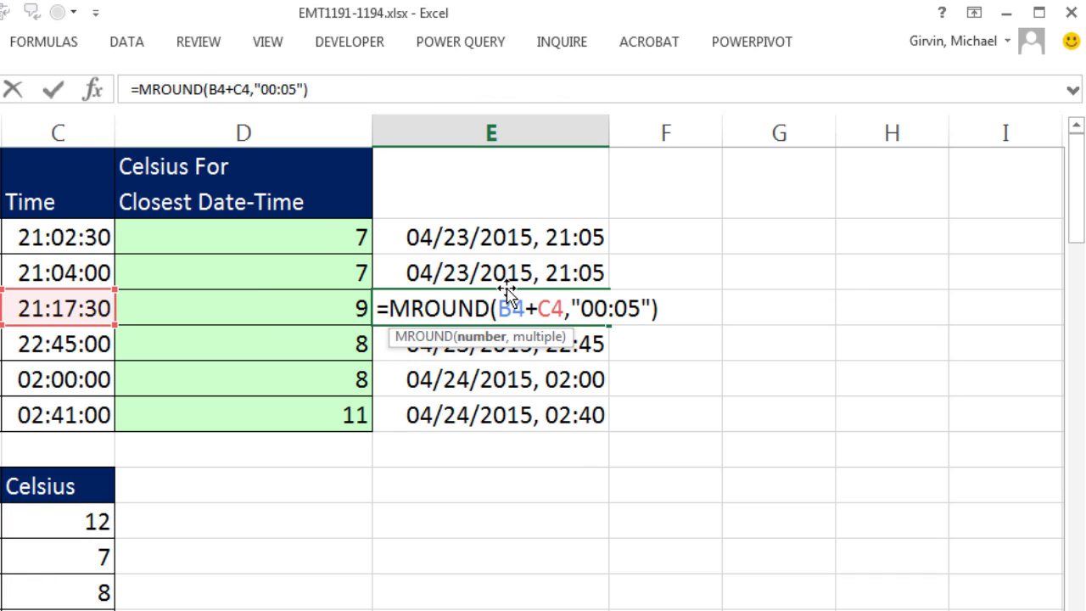
pyautogui.press('Escape')
pyautogui.doubleClick(325, 237)
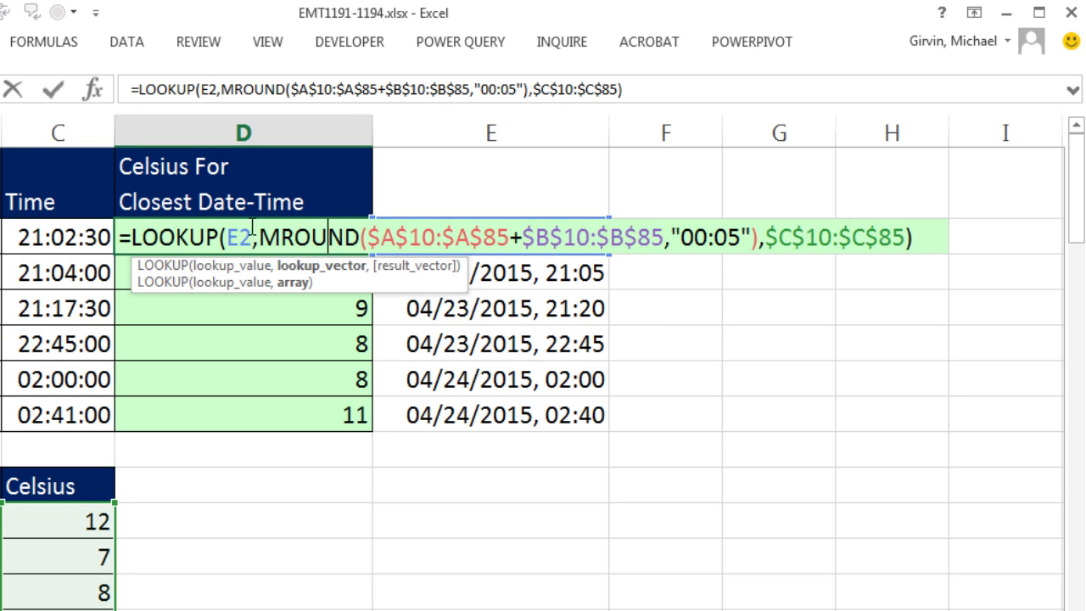
pyautogui.press('Escape')
# Copy the MROUND(B2+C2,"00:05") expression from E2's formula, leaving E2 unchanged.
pyautogui.doubleClick(492, 227)
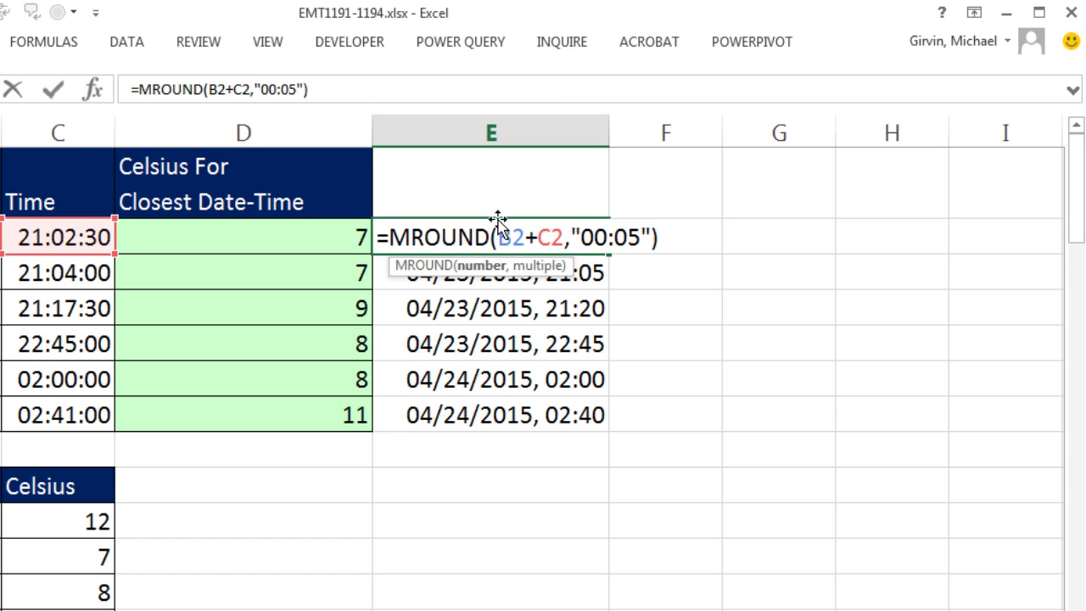
pyautogui.moveTo(389, 240); pyautogui.dragTo(706, 258)
pyautogui.hotkey('ctrl', 'c')
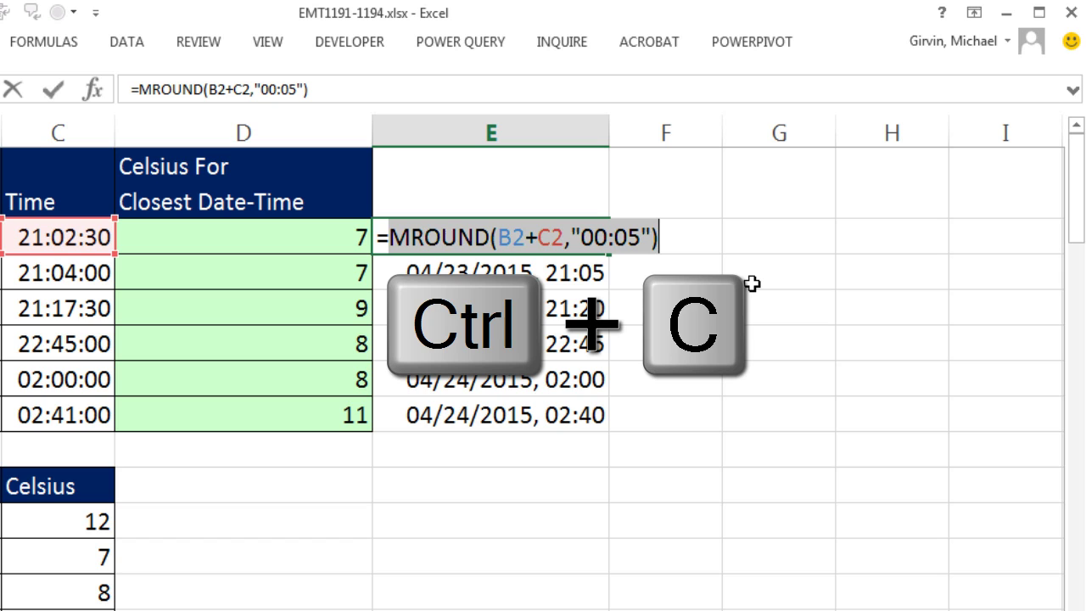
pyautogui.press('Escape')
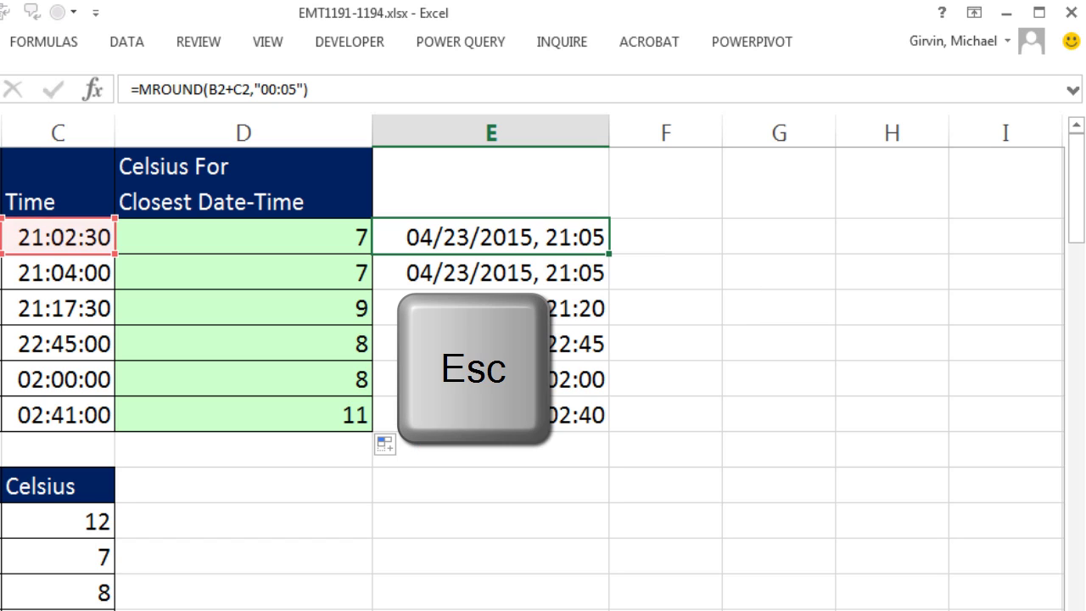
# Replace E2 in D2's LOOKUP with MROUND(B2+C2,"00:05") and fill the formula down D2:D7.
pyautogui.click(315, 235)
pyautogui.press('F2')
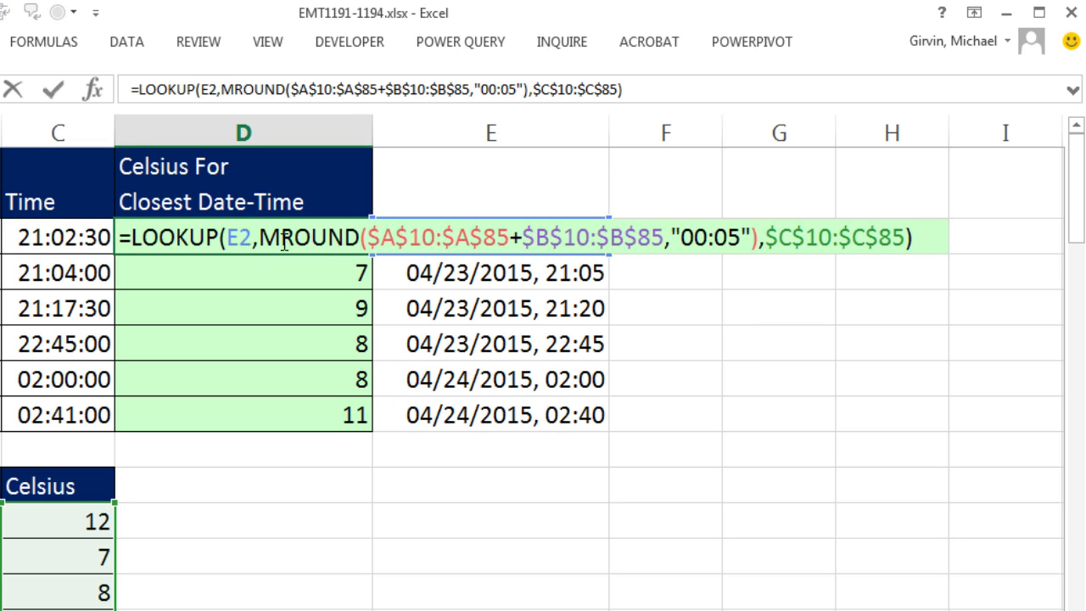
pyautogui.click(239, 238)
pyautogui.click(237, 268)
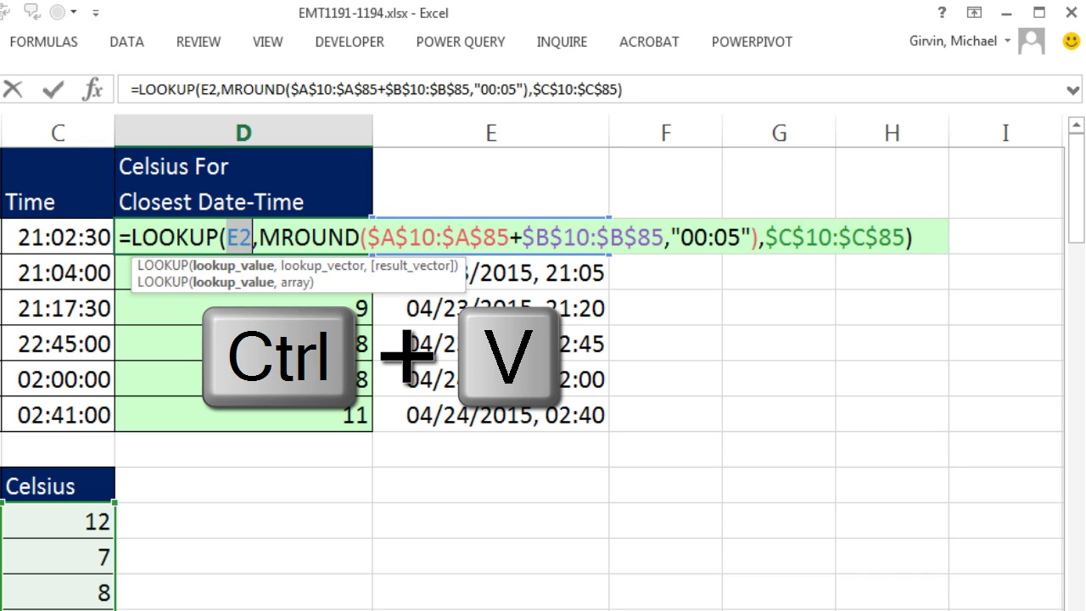
pyautogui.hotkey('ctrl', 'v')
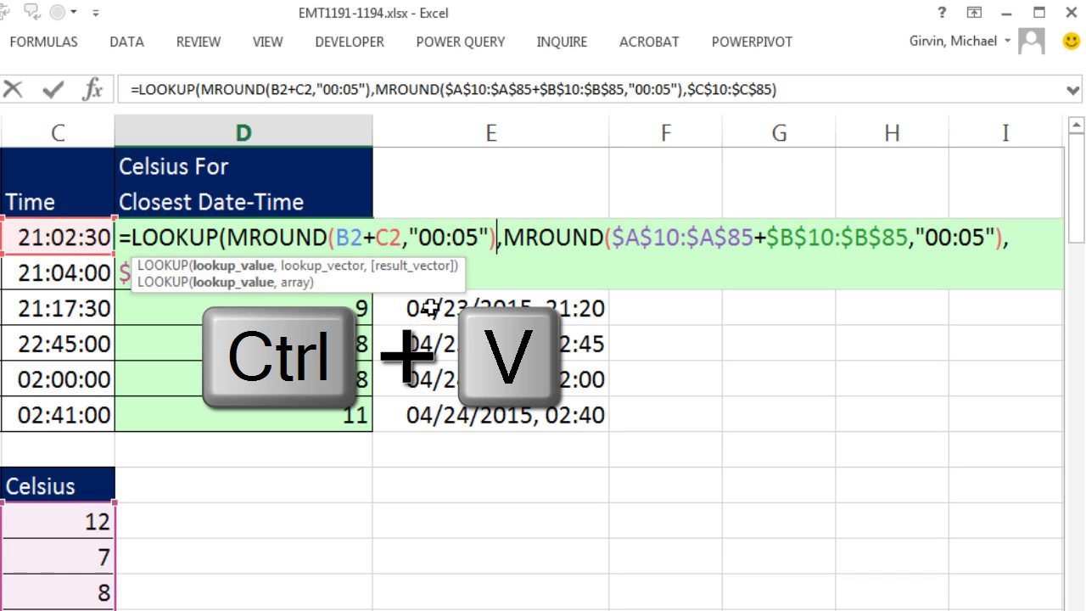
pyautogui.click(239, 269)
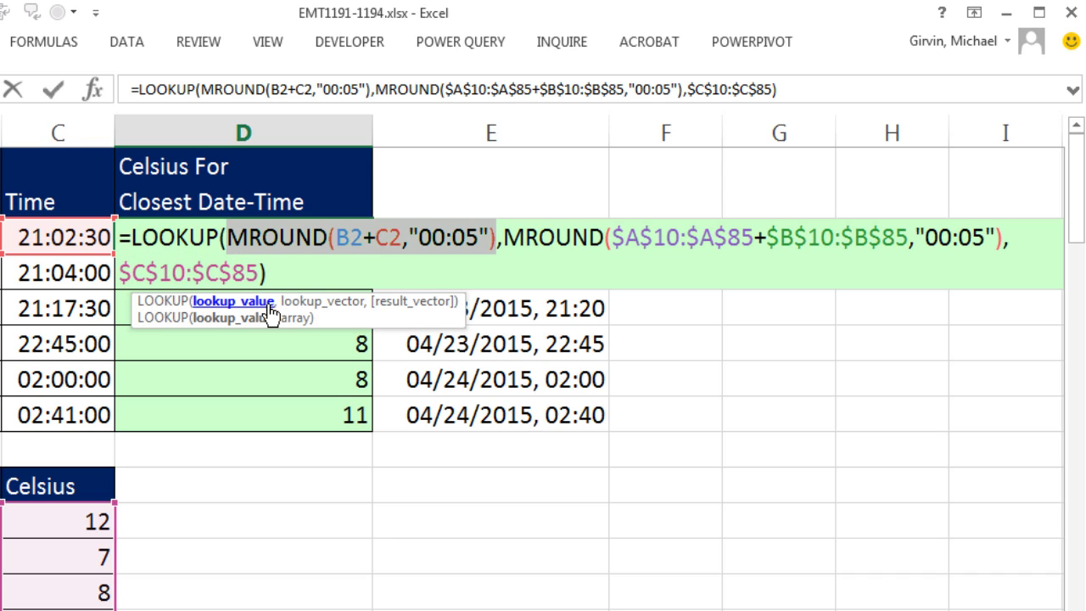
pyautogui.click(315, 301)
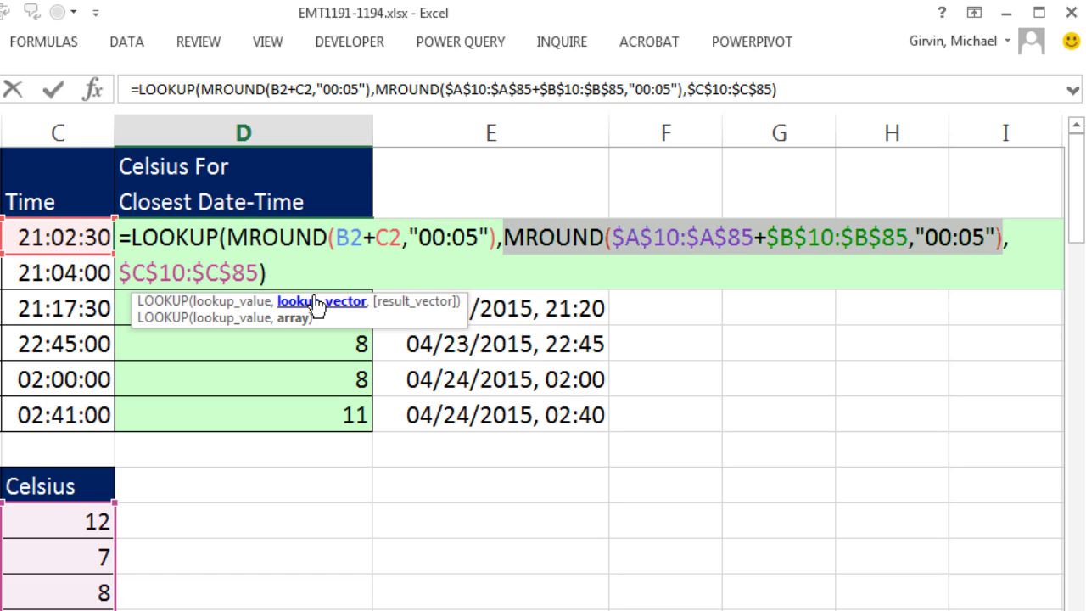
pyautogui.click(409, 304)
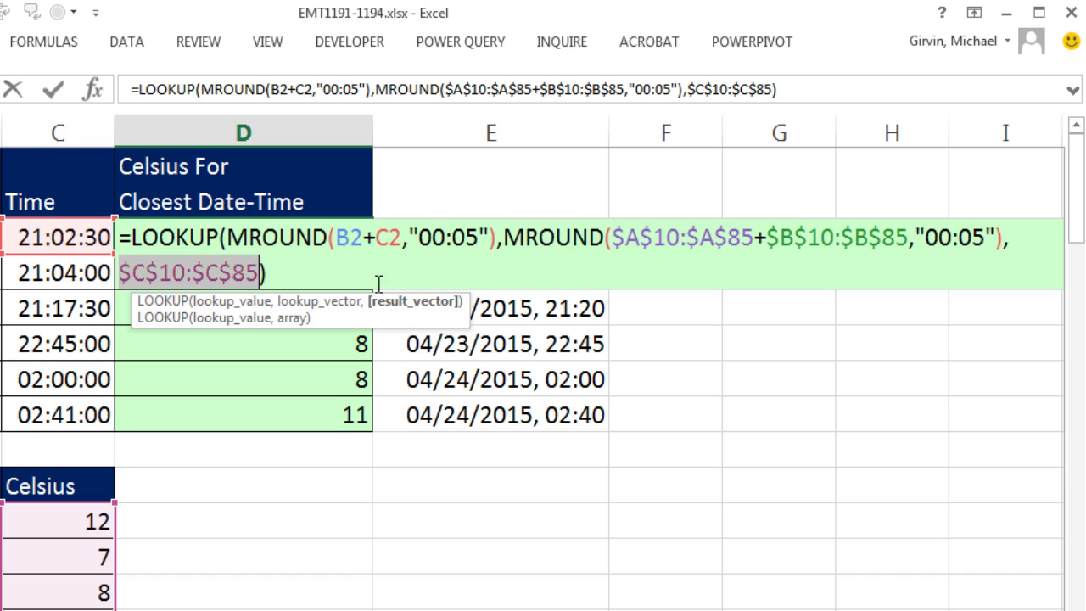
pyautogui.hotkey('ctrl', 'Return')
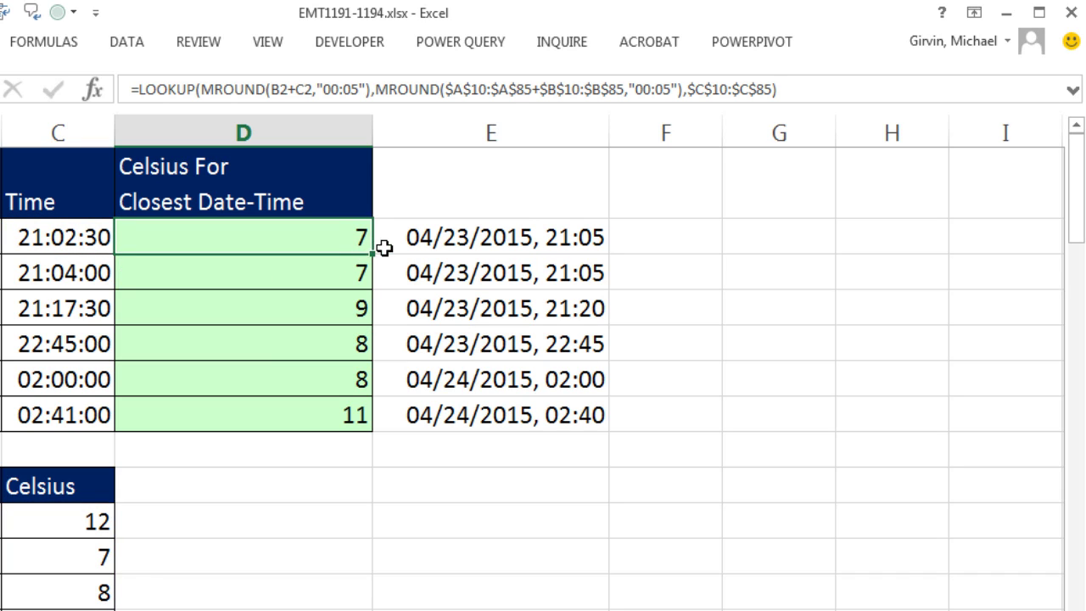
# Confirm D4's formula uses its own row references, then select the helper dates in E1:E8.
pyautogui.doubleClick(324, 314)
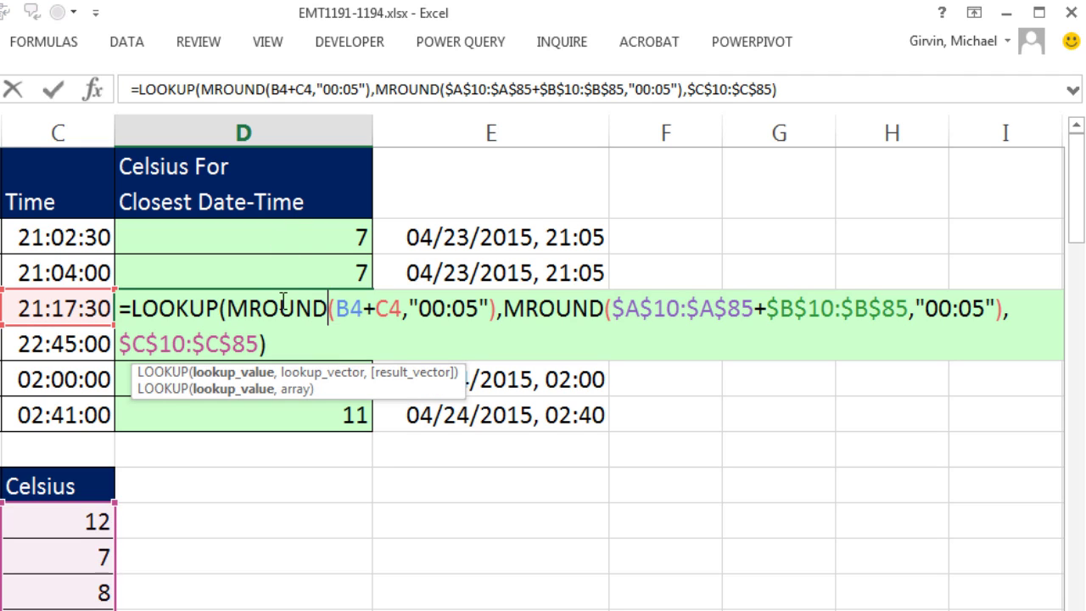
pyautogui.press('Escape')
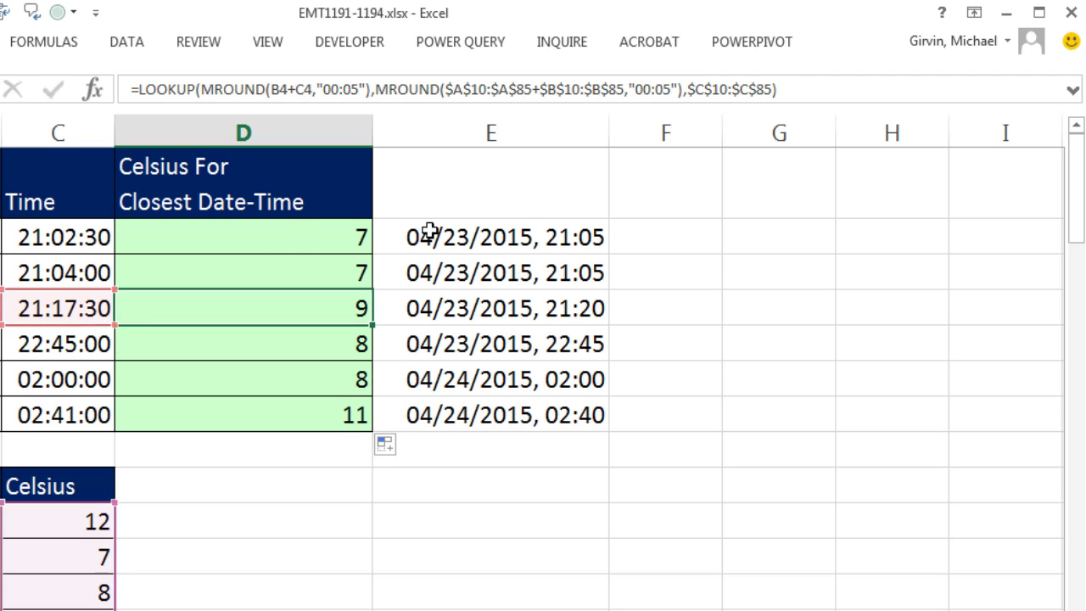
pyautogui.moveTo(424, 182); pyautogui.dragTo(442, 467)
# Delete the E1:E8 helper dates, undo to restore them, and review D2's final formula.
pyautogui.press('Delete')
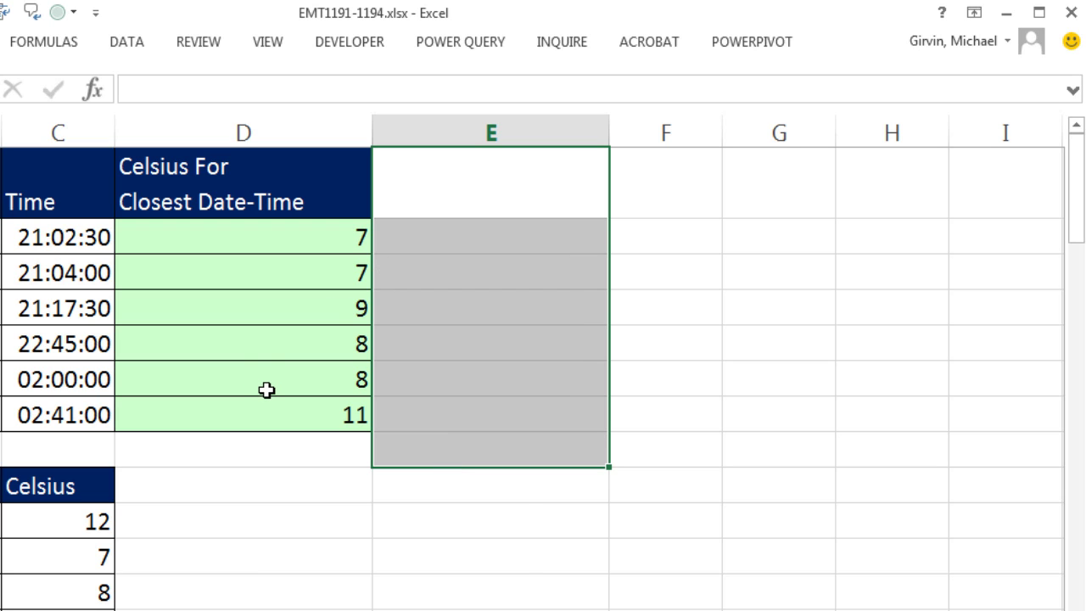
pyautogui.hotkey('ctrl', 'z')
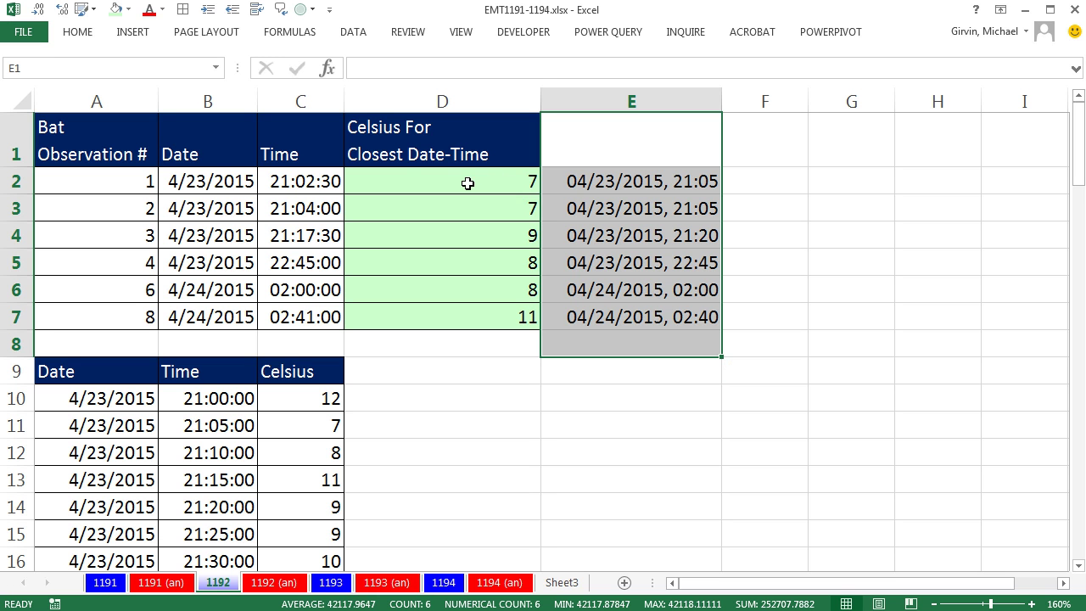
pyautogui.doubleClick(276, 241)
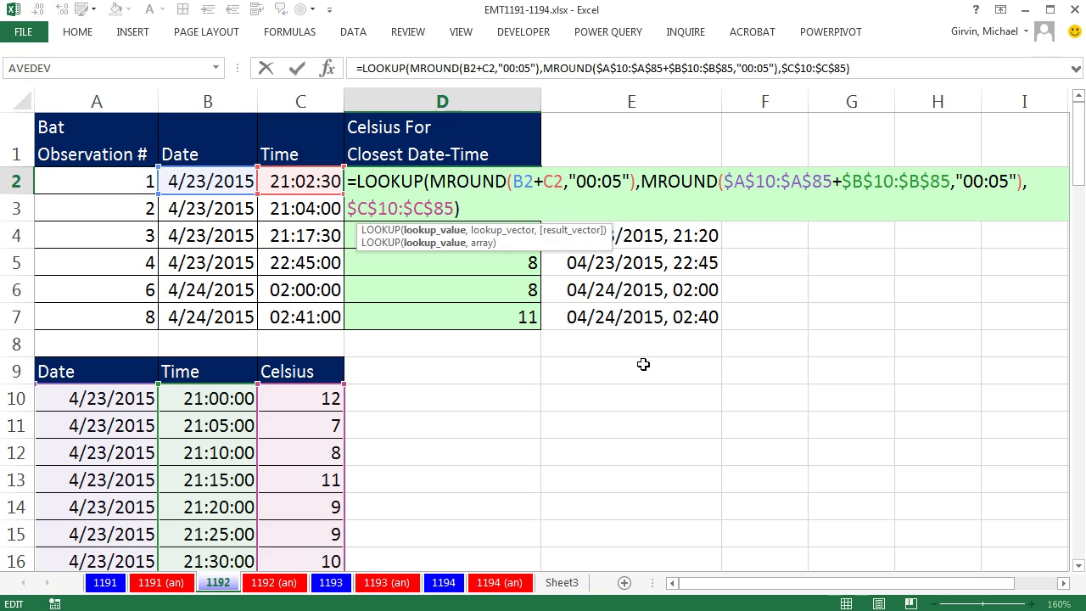